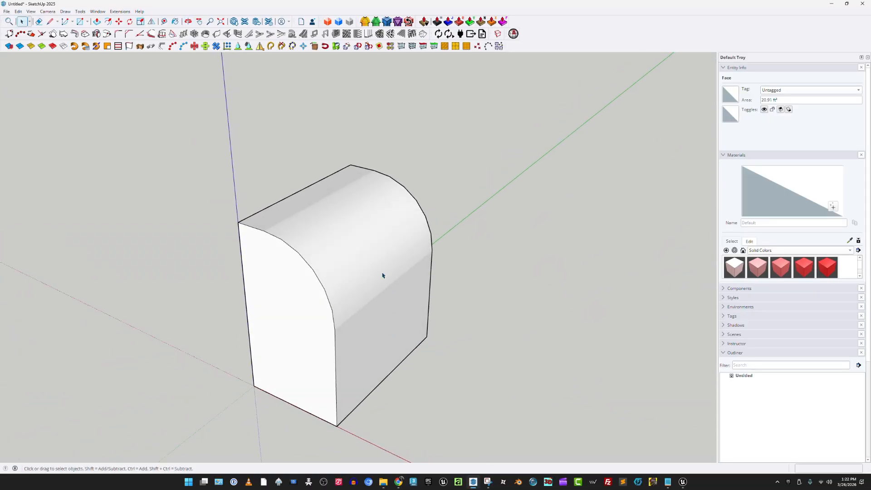
Examine the rounded block's flat side faces and its single curved surface by selecting them from several angles
click(331, 251)
click(267, 291)
middle_drag(267, 291, 128, 266)
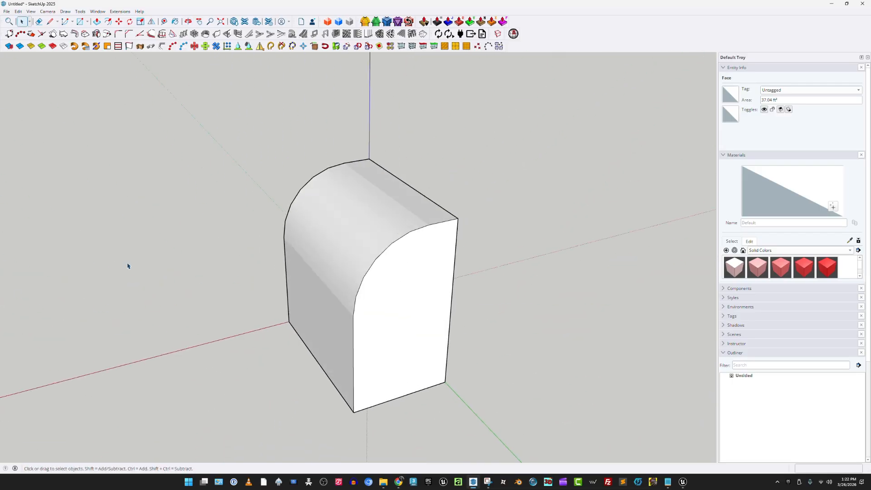
click(313, 210)
middle_drag(312, 204, 410, 235)
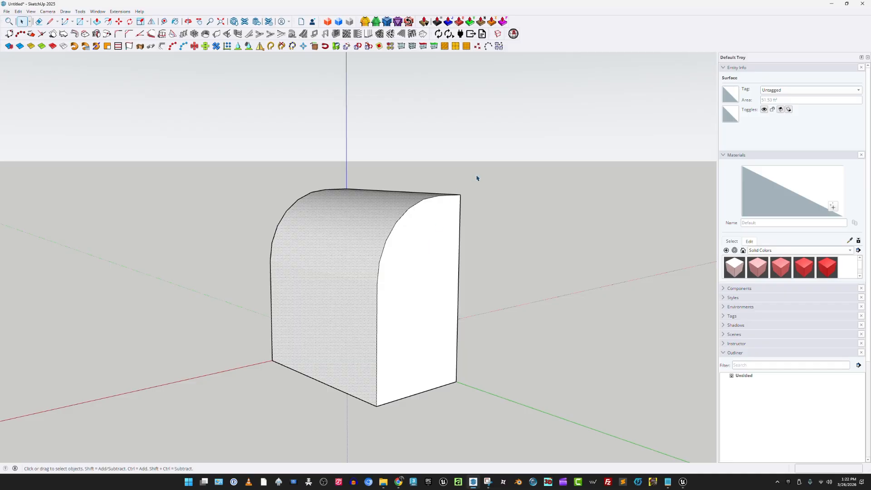
middle_drag(380, 199, 522, 214)
click(832, 5)
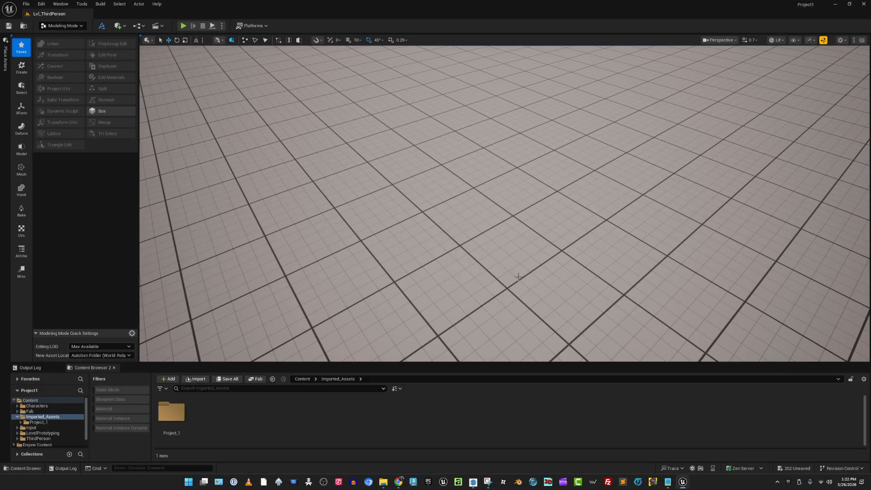
click(474, 482)
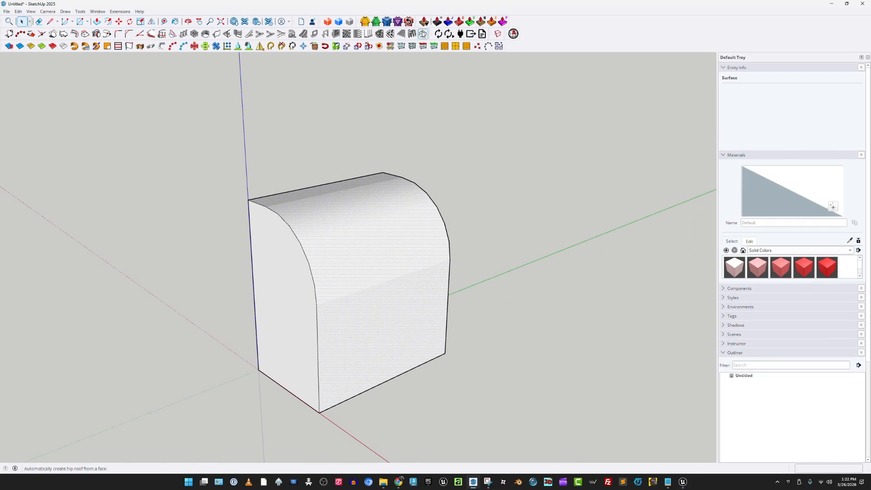
Export the block as a Datasmith file to the Facebook folder on the Desktop, overwriting facebook.udatasmith
click(471, 34)
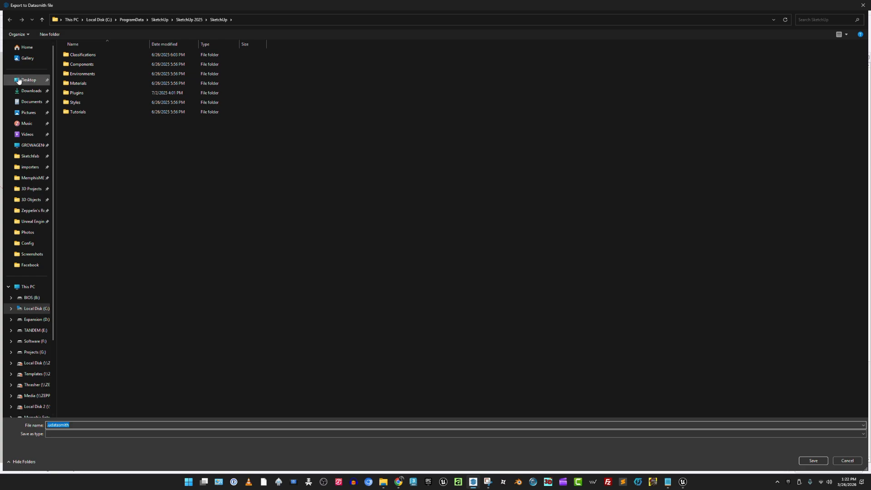
click(34, 82)
double_click(334, 60)
click(89, 64)
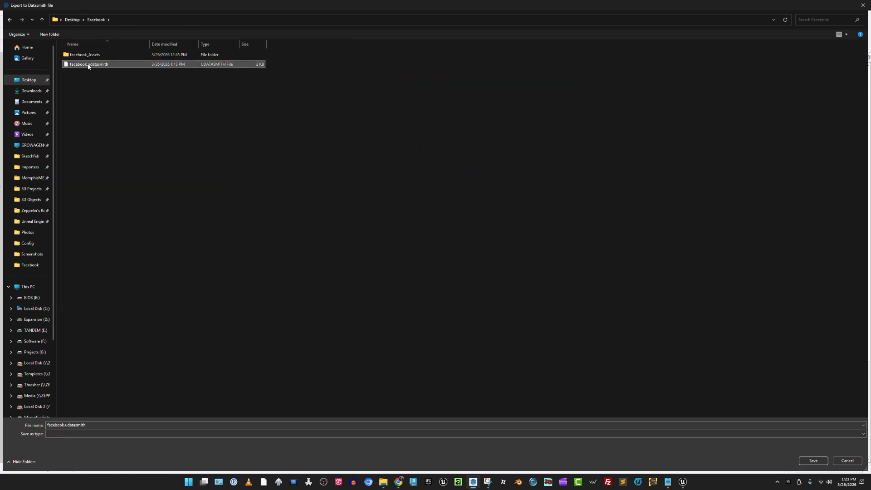
click(802, 461)
click(459, 240)
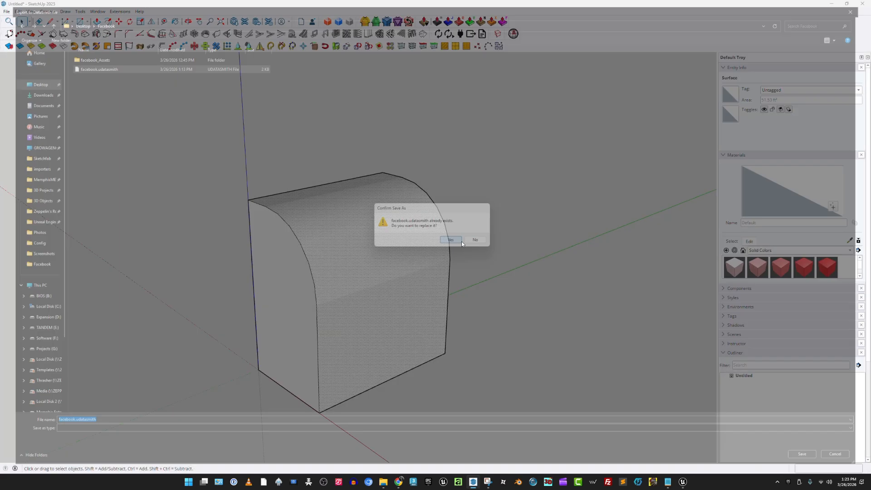
Switch to Unreal Editor and set the level editor to Selection Mode
key(alt+Tab)
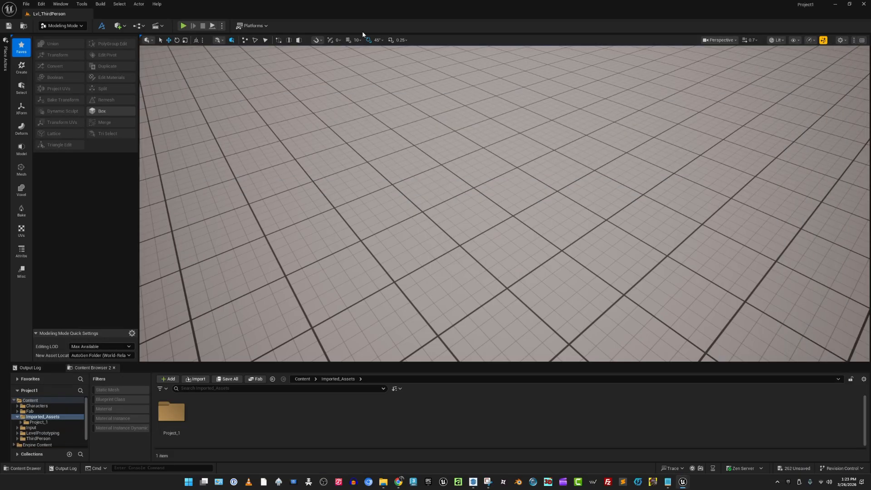
click(63, 25)
click(59, 36)
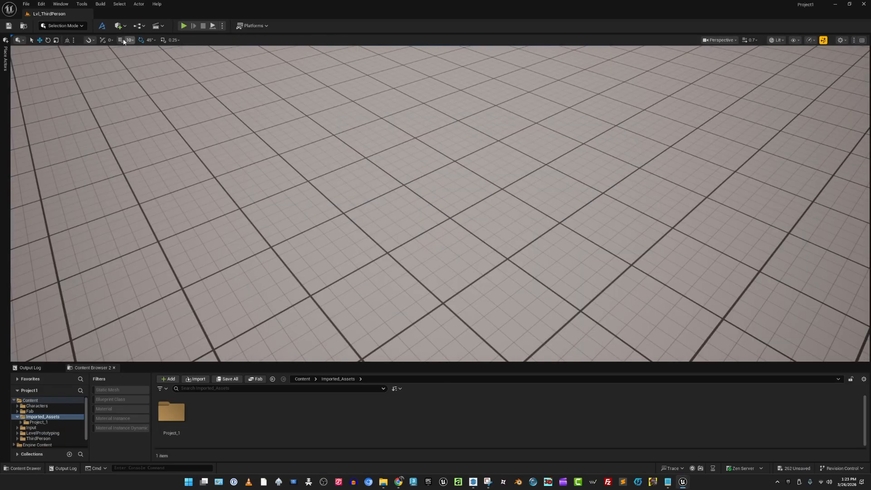
Import the Datasmith file facebook.udatasmith into the Imported_Assets folder with the default import options
click(117, 27)
mouse_move(140, 91)
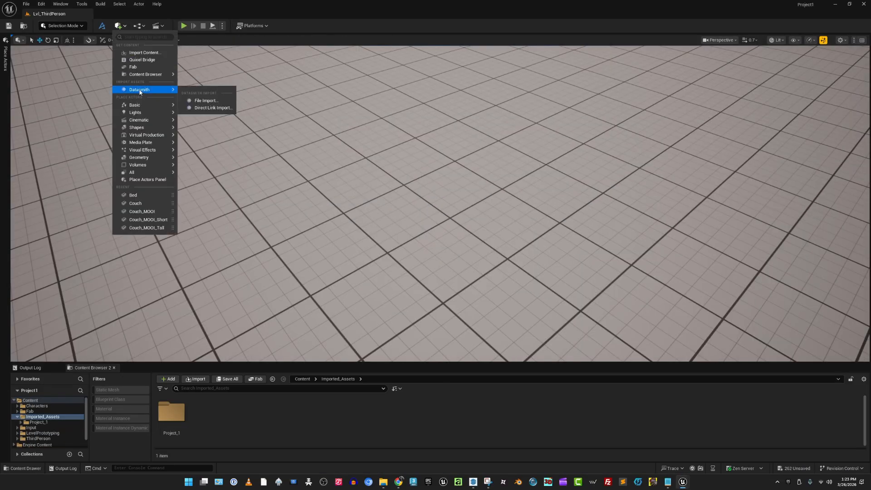
click(205, 101)
double_click(101, 64)
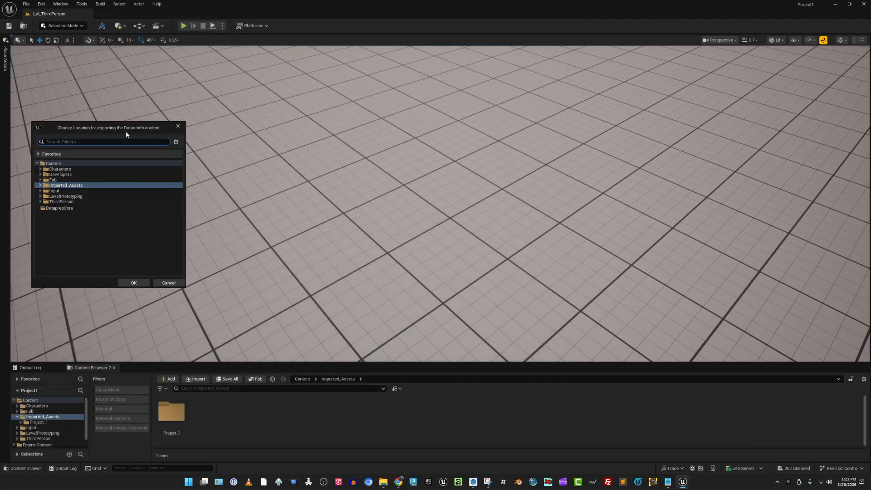
drag(126, 131, 422, 128)
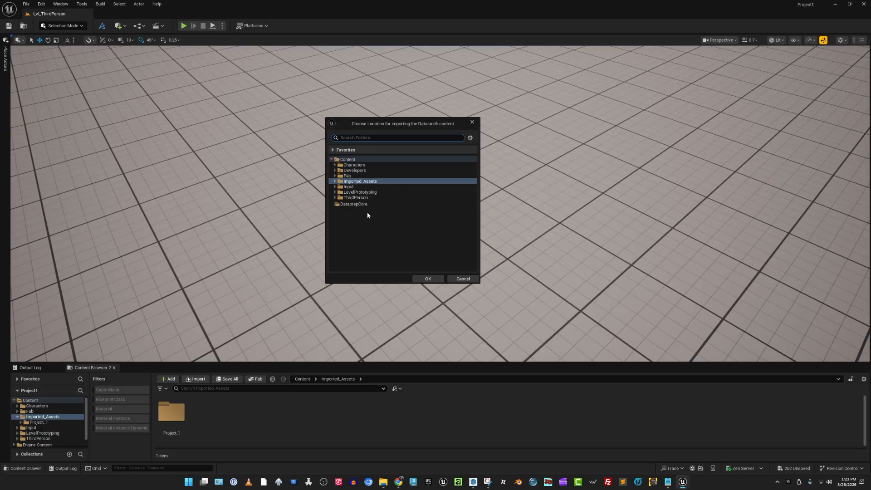
click(426, 279)
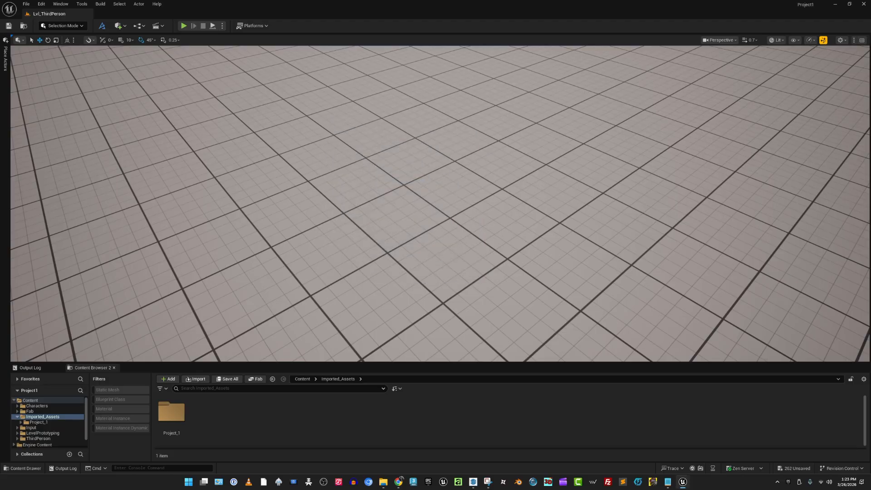
click(414, 277)
Open the Geometries folder inside the imported facebook folder to check the mesh asset
double_click(183, 420)
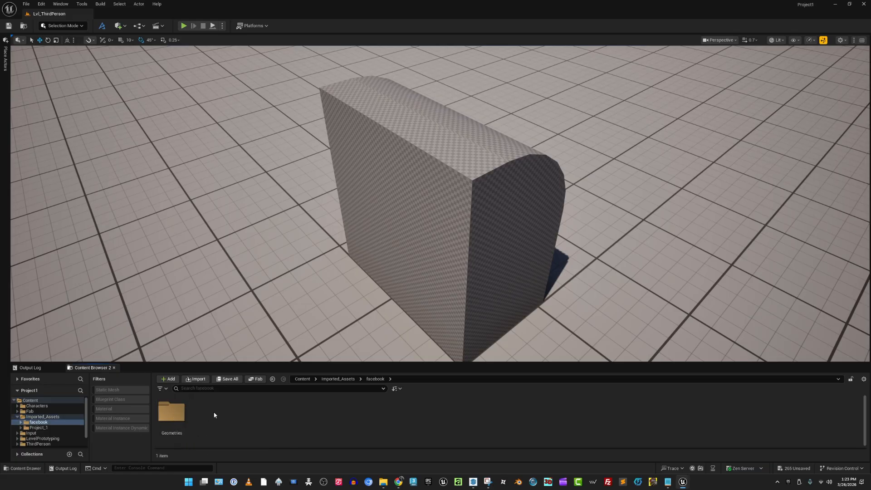
double_click(183, 422)
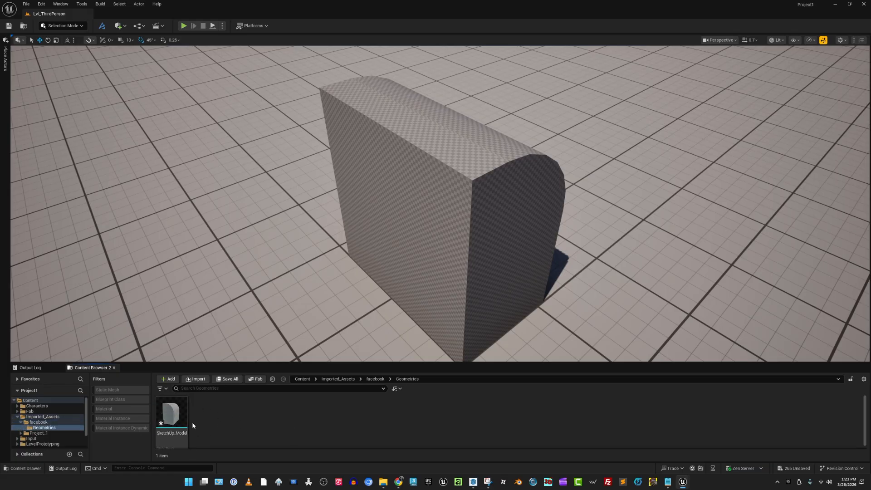
mouse_move(186, 416)
Switch the level editor to Modeling Mode and show the favorite modeling tools
alt+drag(513, 195, 363, 200)
click(61, 26)
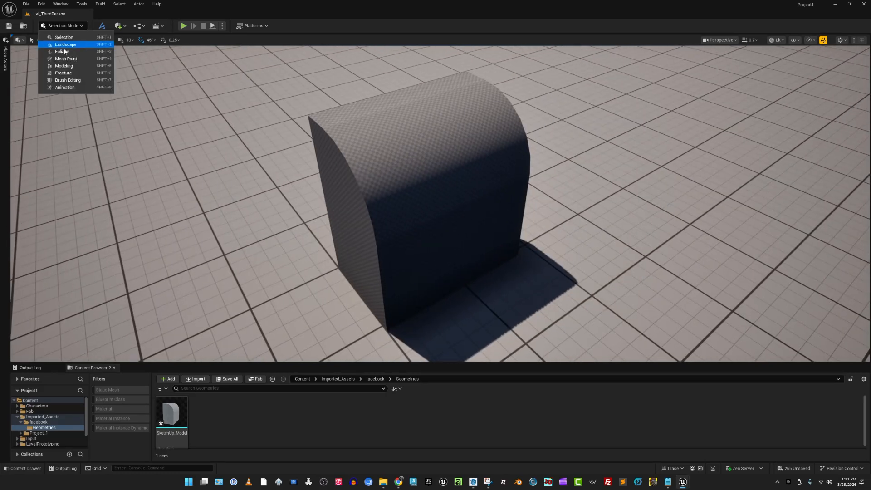
click(60, 63)
click(21, 46)
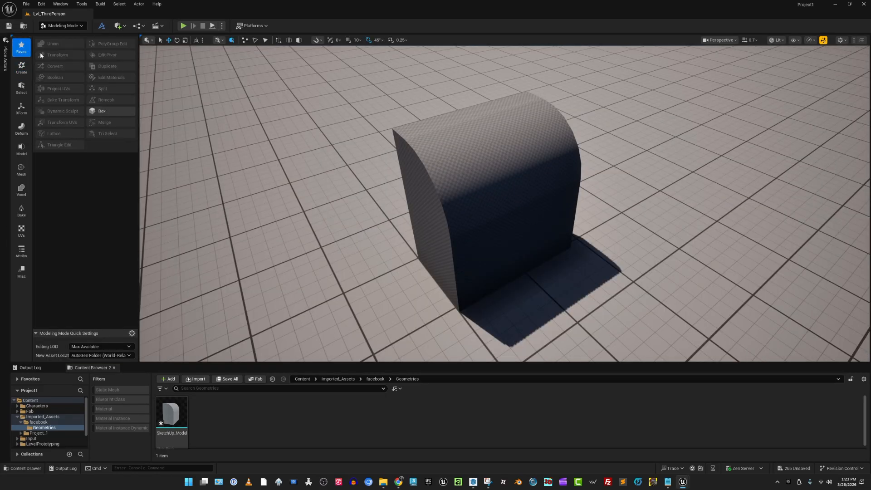
In PolyGroup Edit, select all faces of the imported block, recalculate their normals and accept the edit
click(499, 204)
click(113, 44)
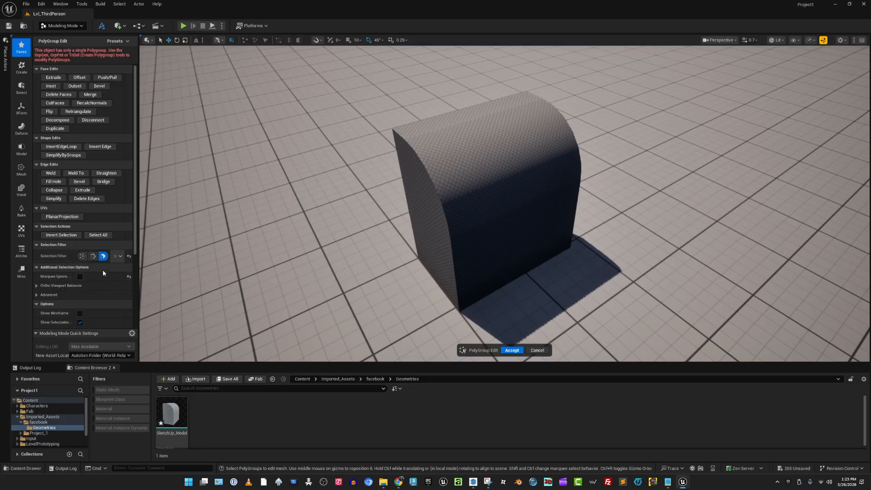
click(101, 235)
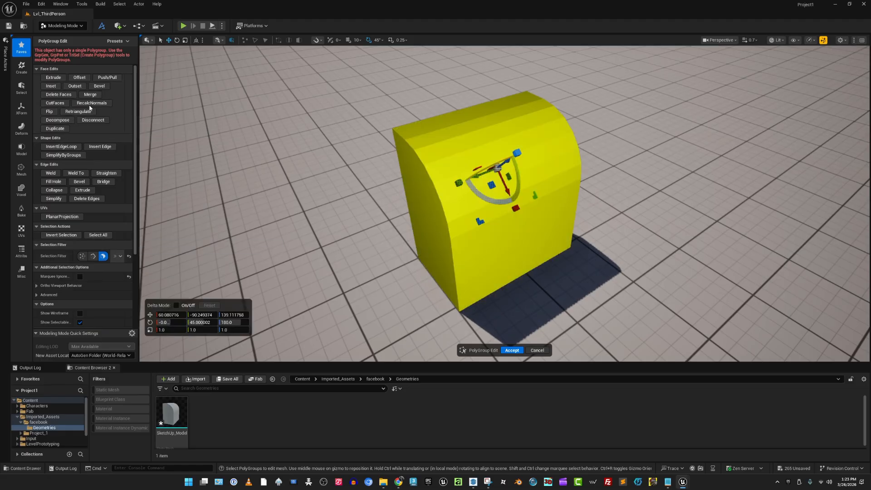
click(511, 351)
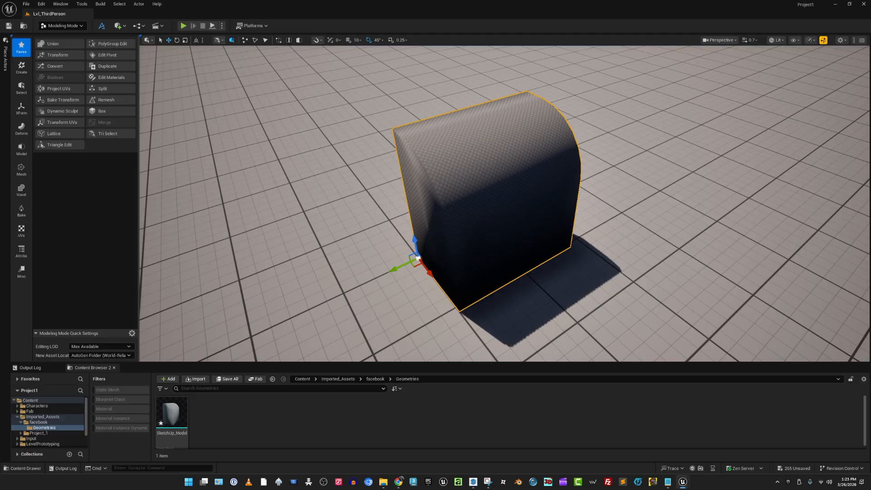
Examine the block's shading from several angles and check how its faces are grouped in PolyGroup Edit
right_drag(511, 350, 553, 229)
alt+drag(552, 229, 206, 295)
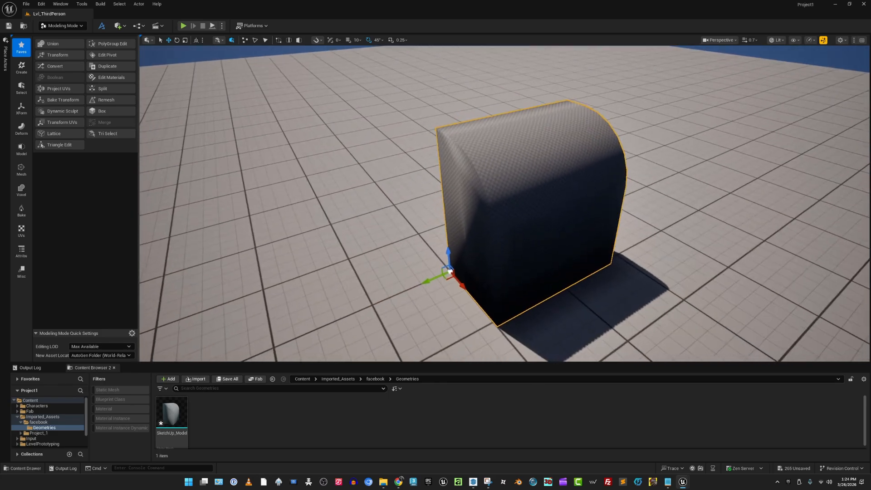
scroll(486, 279, up, 3)
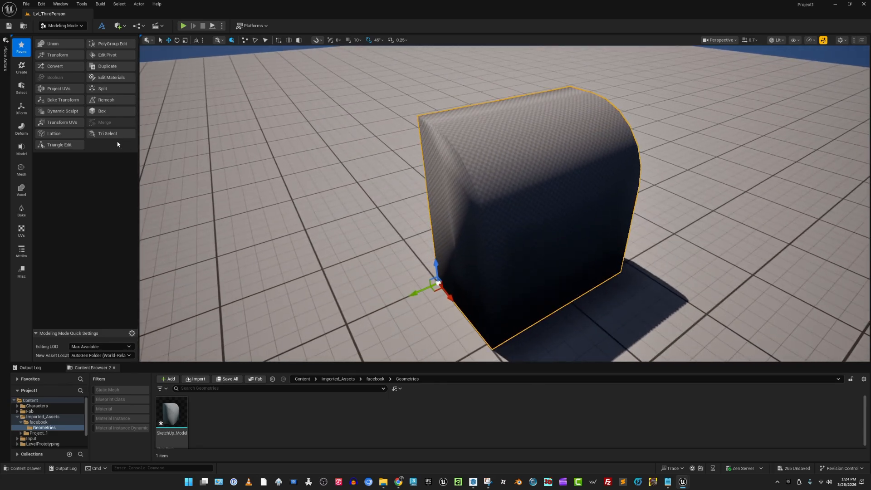
click(108, 45)
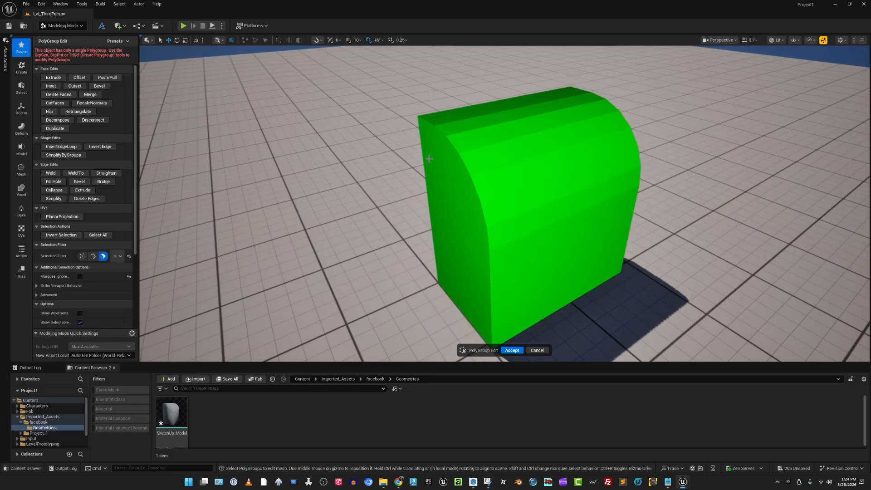
alt+drag(635, 204, 272, 205)
alt+drag(505, 204, 373, 184)
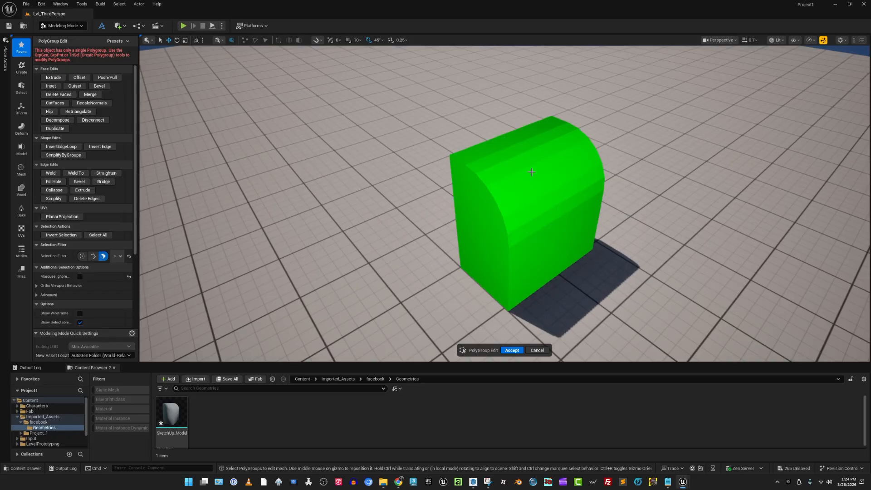
mouse_move(531, 172)
alt+mouse_down()
mouse_move(562, 177)
mouse_move(533, 181)
mouse_move(527, 161)
mouse_move(529, 170)
alt+mouse_up()
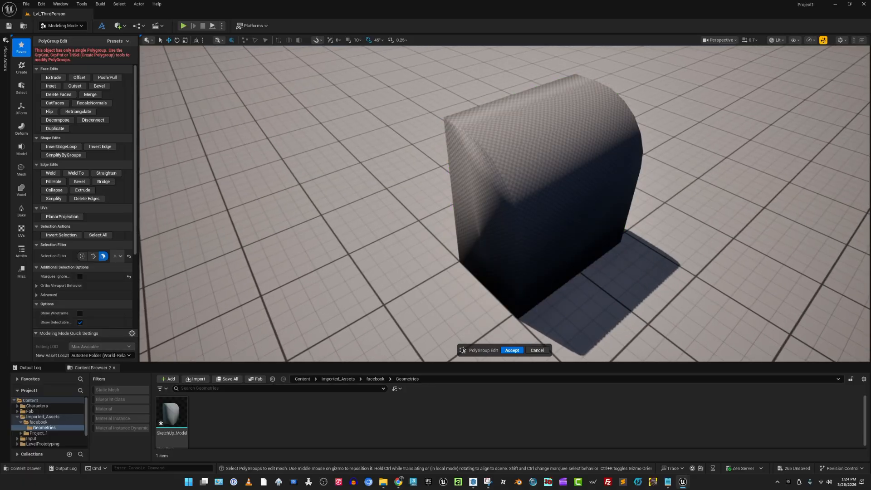
key(Escape)
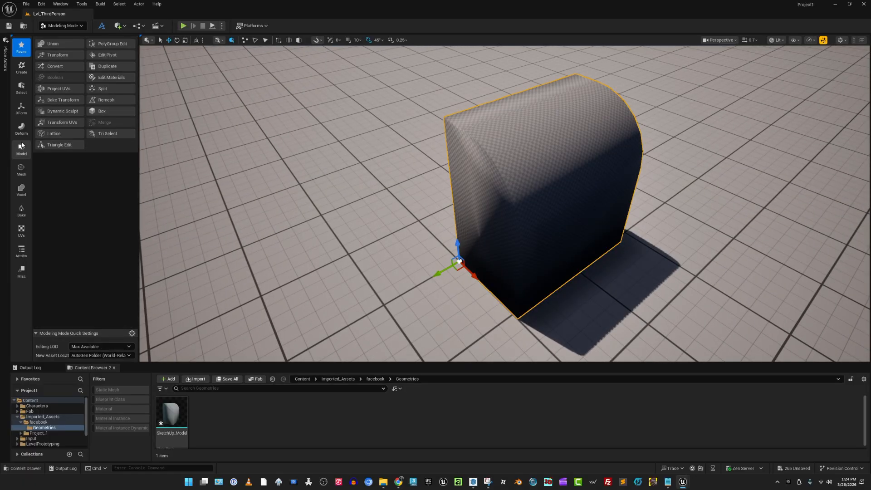
Try selecting all triangles of the block's flat end face with Tri Select in Angle Filtered mode
click(58, 146)
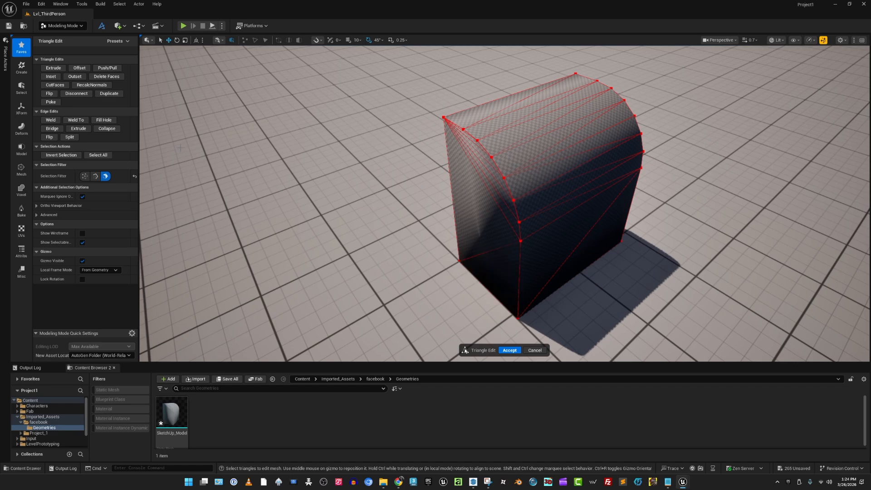
key(Escape)
click(111, 138)
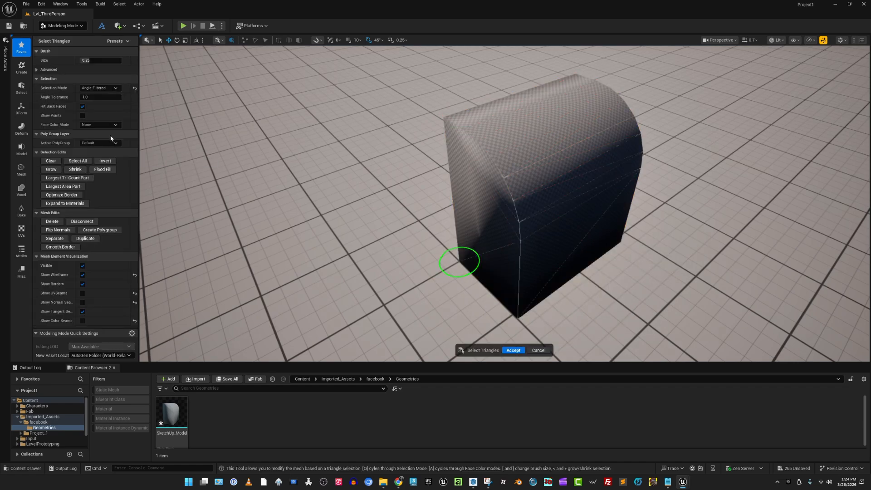
click(95, 88)
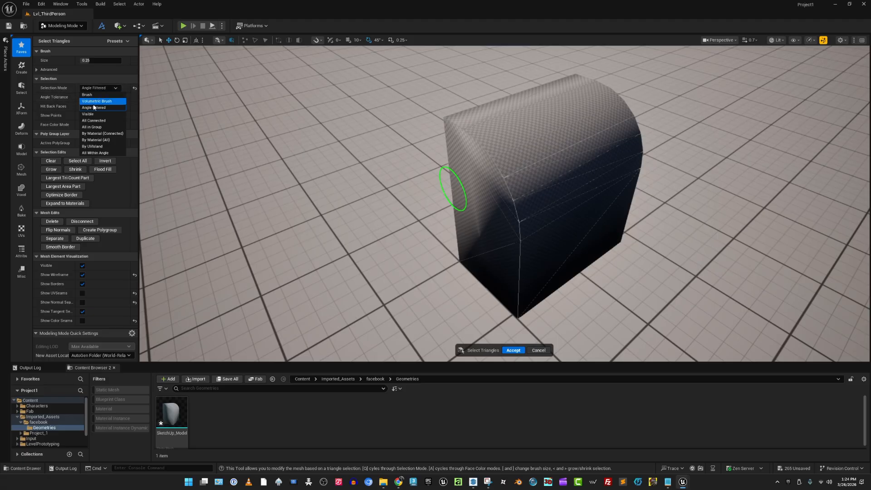
click(94, 107)
click(477, 173)
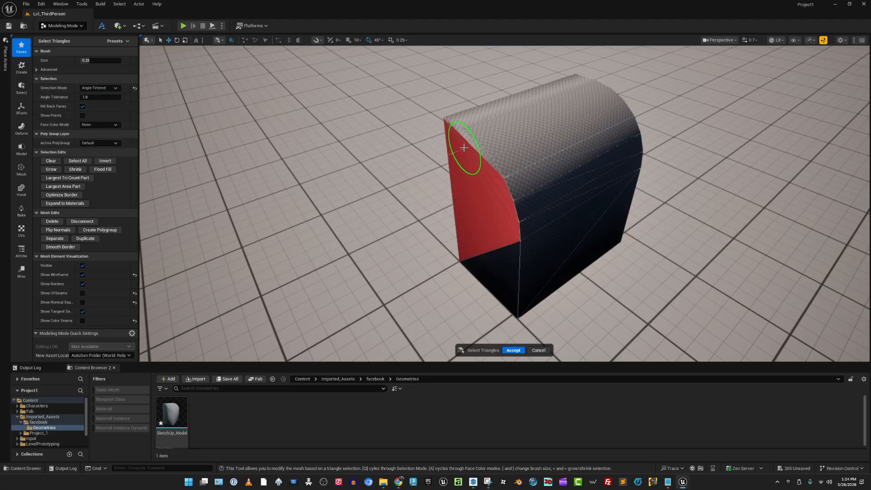
drag(464, 147, 465, 138)
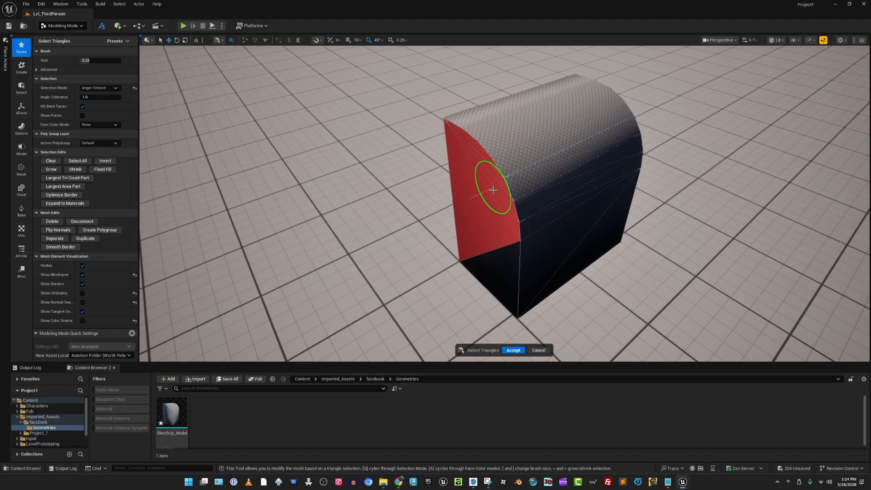
drag(493, 191, 508, 249)
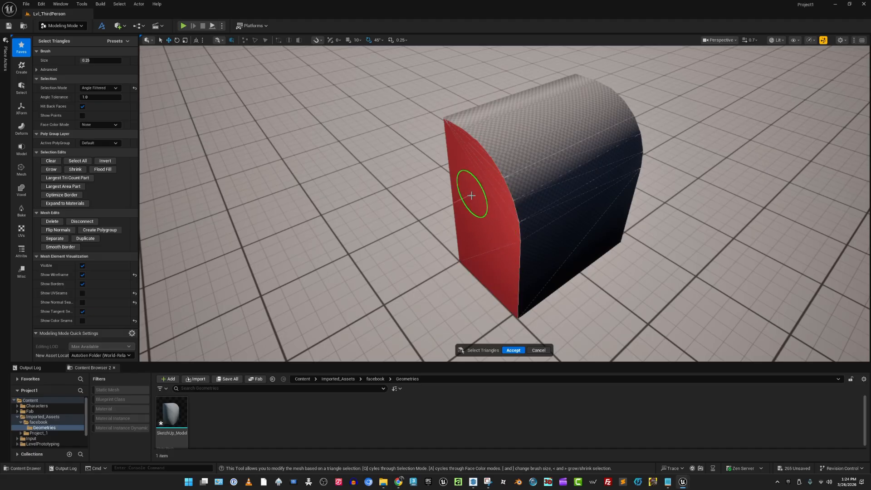
click(538, 350)
Leave Tri Select, open PolyGroup Edit, select all faces of the block and decompose them into separate polygroups
right_drag(542, 343, 356, 100)
scroll(526, 254, down, 3)
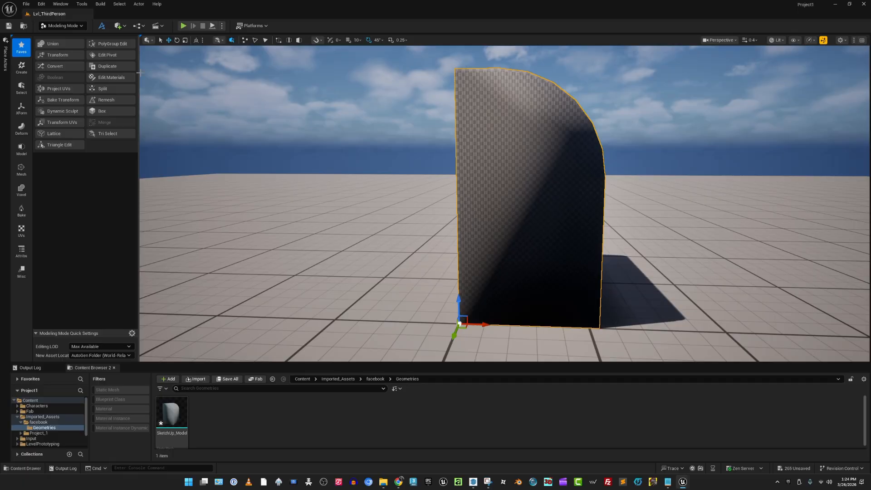
right_drag(507, 124, 501, 116)
key(w)
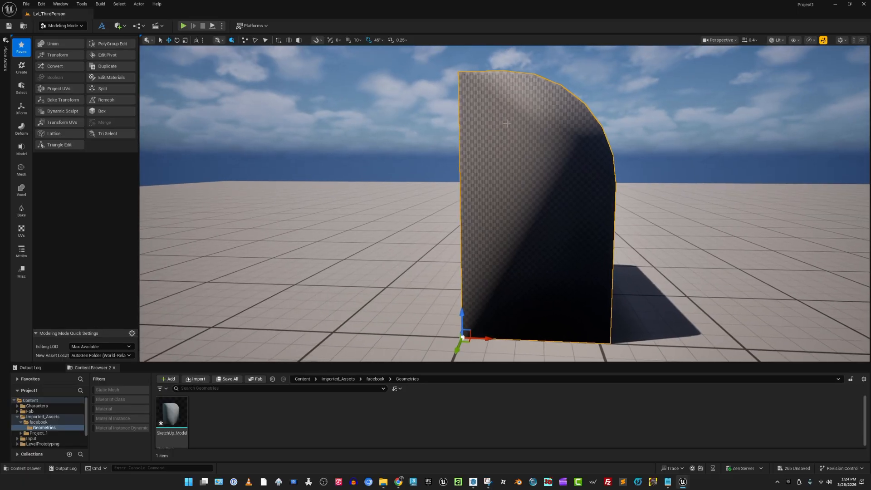
click(114, 45)
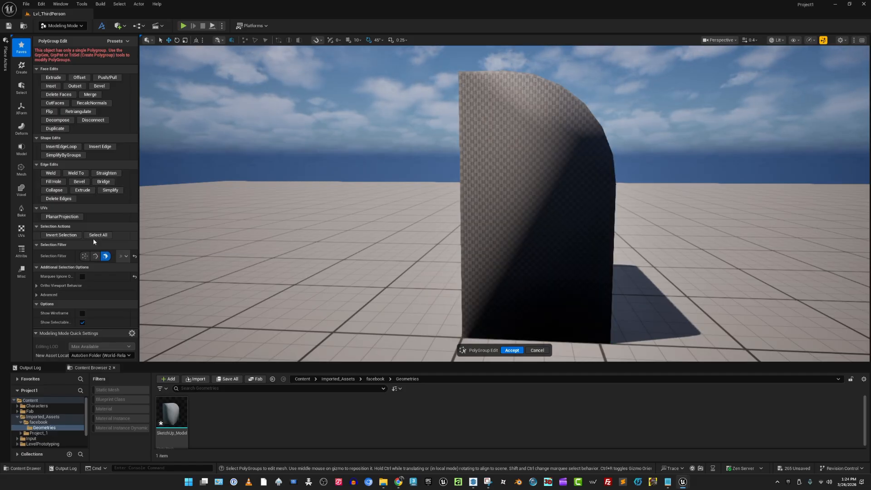
click(102, 237)
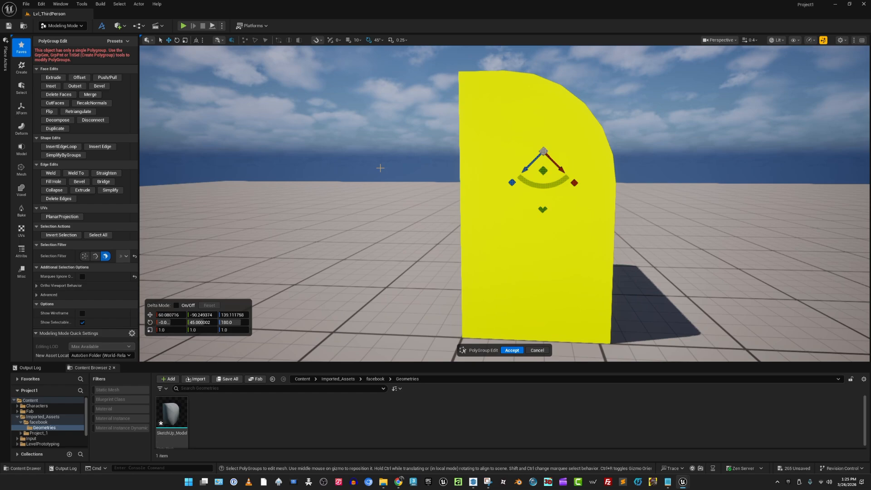
click(56, 120)
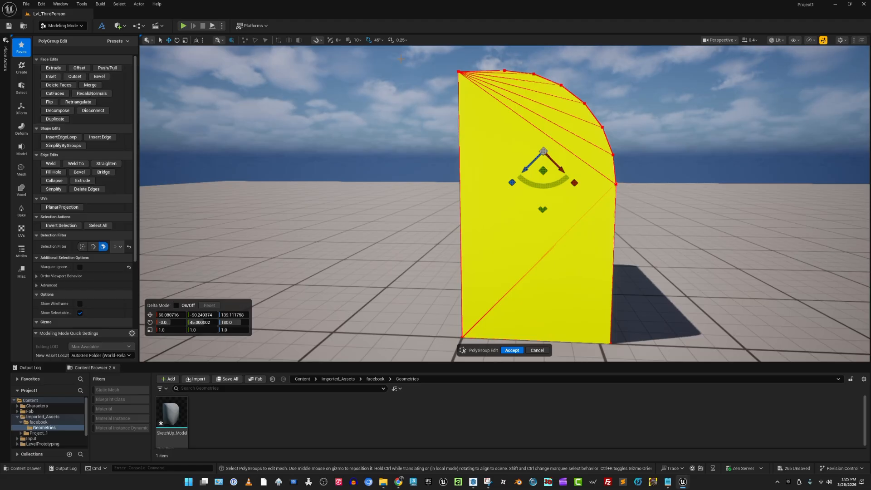
Select all triangles of the block's flat end face and merge them into one polygroup
drag(406, 59, 648, 354)
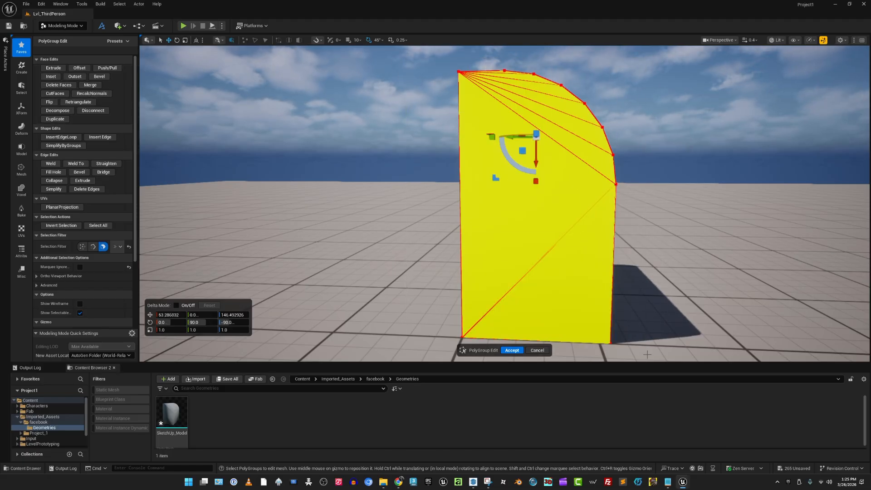
right_drag(648, 354, 570, 306)
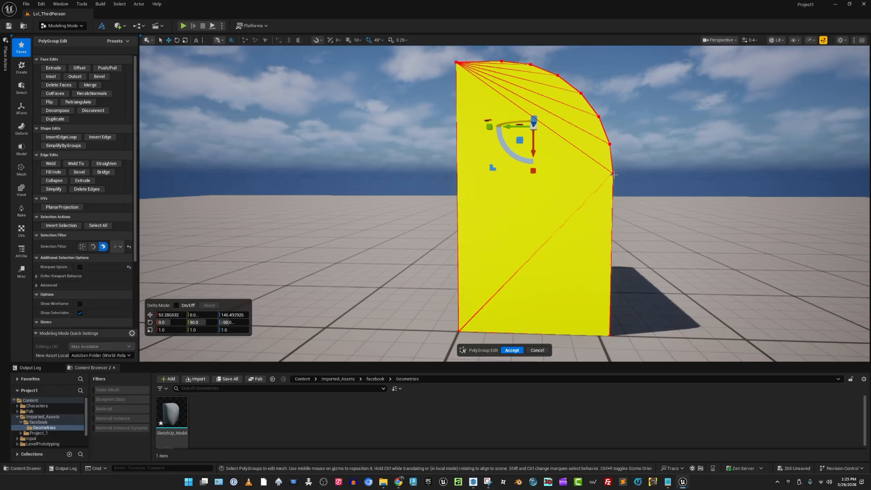
click(93, 86)
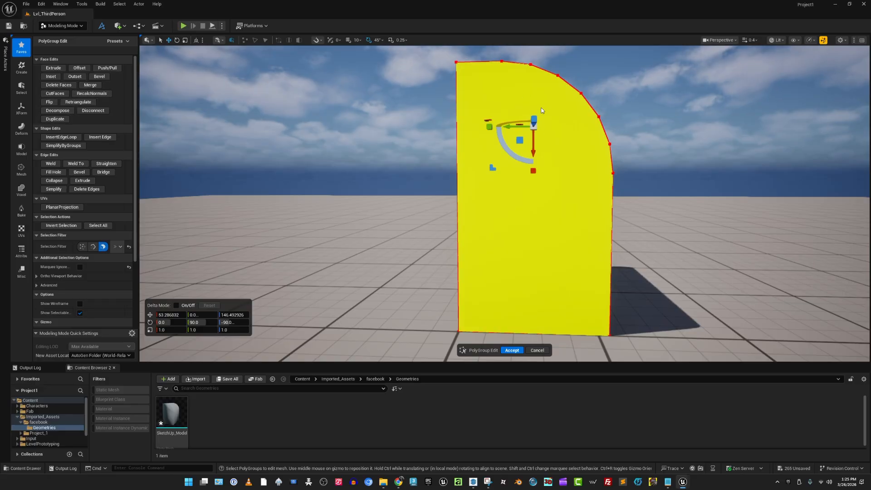
Select the strips of the curved top and the adjoining side face and merge them into one polygroup
right_drag(541, 110, 365, 152)
key(d)
scroll(496, 101, up, 3)
key(s)
key(w)
drag(536, 92, 497, 284)
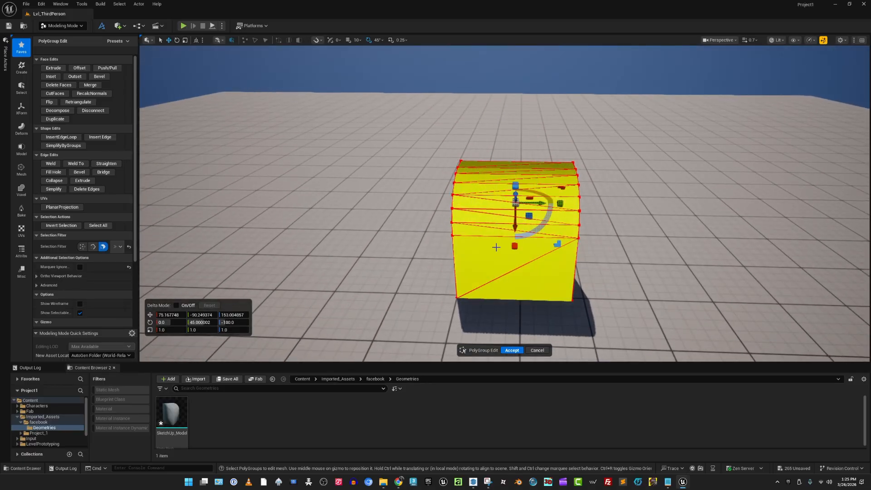
click(90, 86)
Select all triangles of the opposite flat end face and merge them into one polygroup
right_drag(318, 181, 191, 131)
key(d)
scroll(254, 177, up, 2)
key(q)
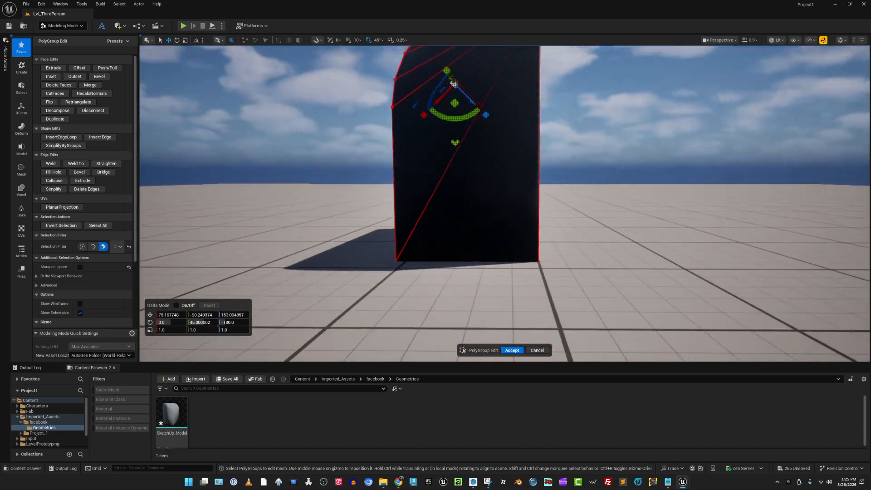
key(s)
mouse_move(438, 119)
right_down()
mouse_move(431, 77)
mouse_move(438, 119)
right_up()
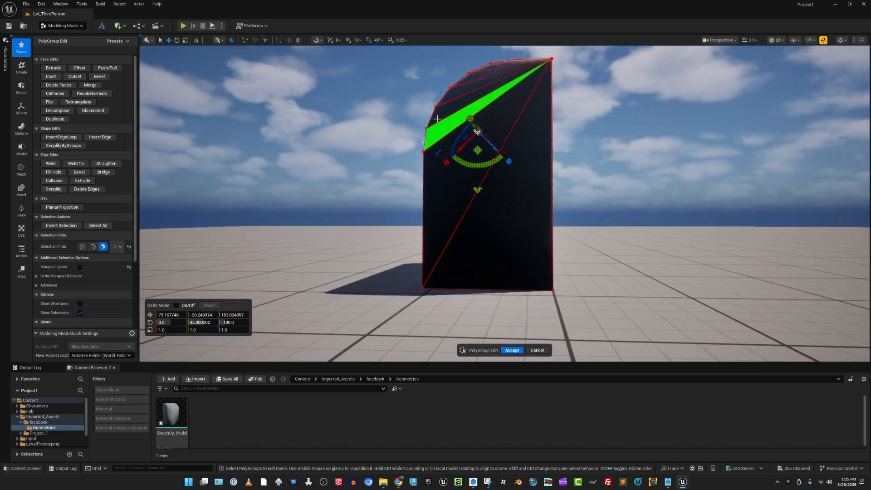
drag(418, 52, 690, 247)
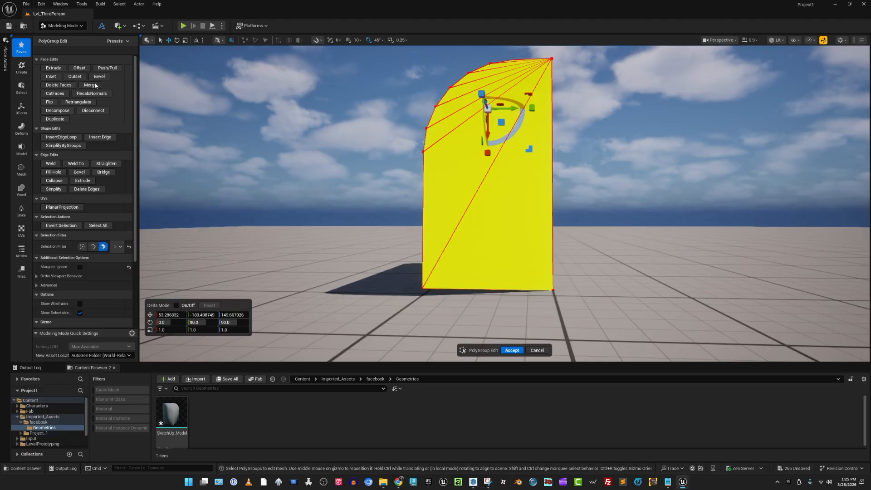
click(91, 85)
Select both triangles of the flat rectangular back face and merge them into one polygroup
mouse_move(435, 158)
right_down()
mouse_move(409, 154)
mouse_move(434, 157)
right_up()
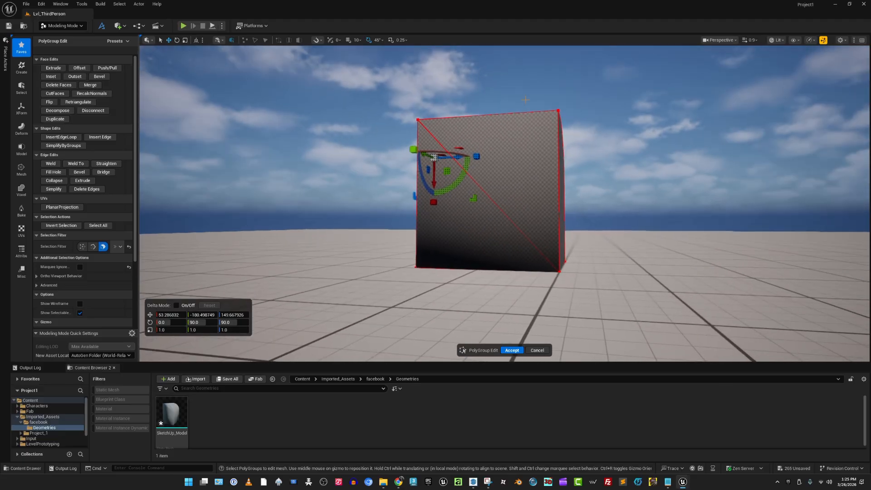
right_drag(525, 99, 567, 77)
key(a)
drag(573, 107, 535, 215)
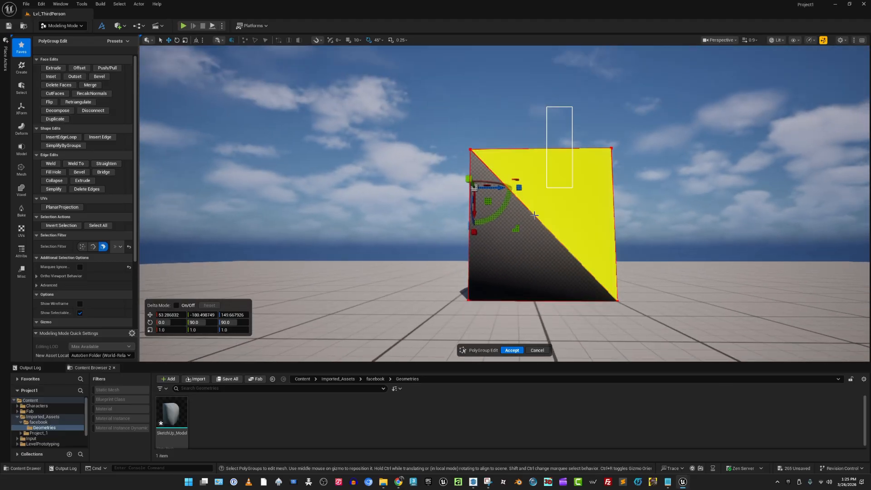
click(90, 85)
Select the two triangles of the block's bottom face and merge them into one polygroup
right_drag(345, 204, 485, 170)
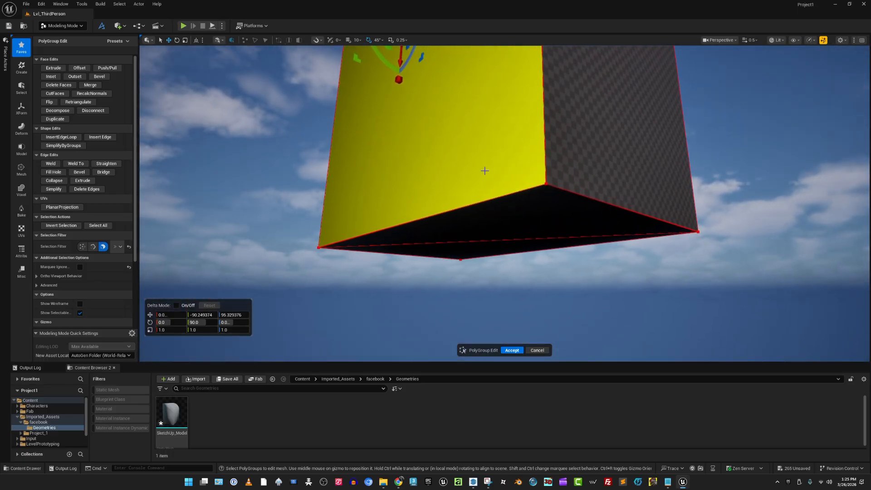
click(506, 220)
right_drag(506, 220, 517, 263)
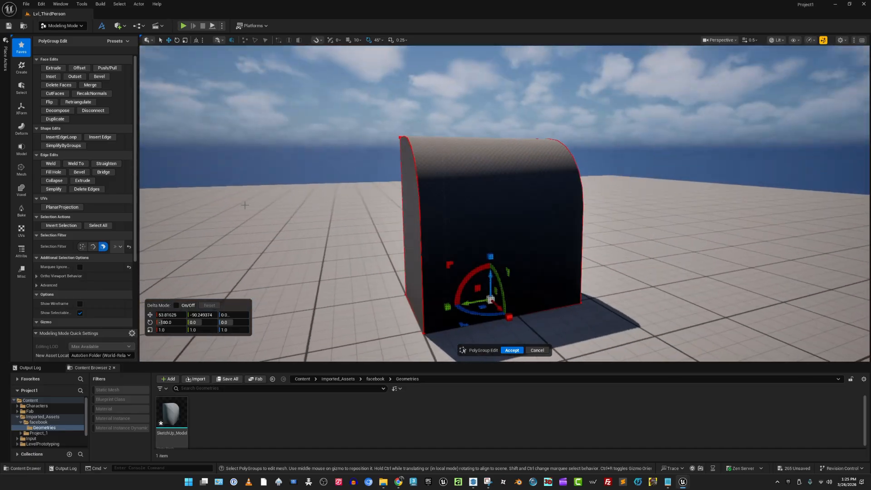
right_drag(513, 186, 532, 195)
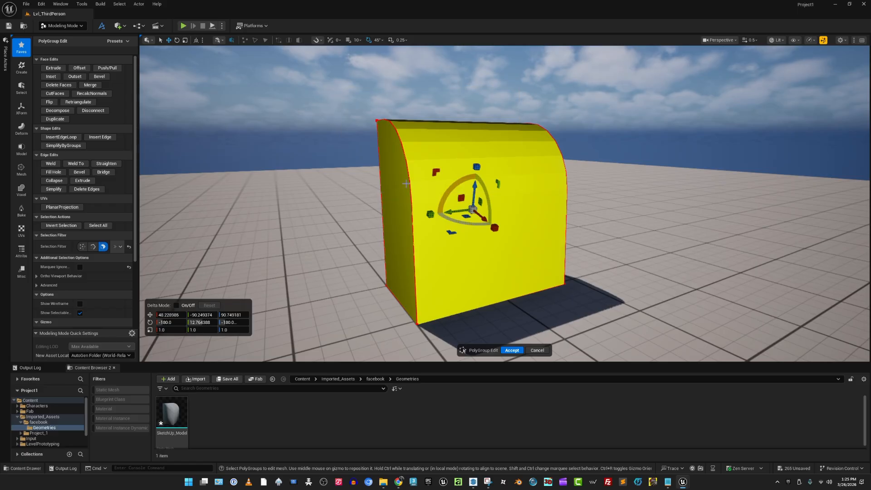
shift+click(431, 150)
right_drag(431, 150, 511, 182)
scroll(490, 170, up, 3)
shift+click(548, 188)
right_drag(270, 192, 270, 192)
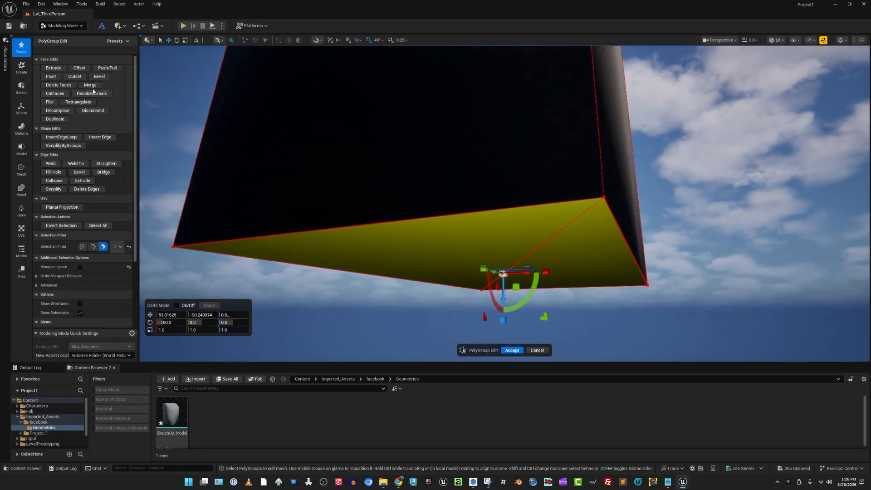
right_drag(474, 171, 474, 172)
Select all faces of the block, recalculate their normals and accept the PolyGroup Edit
click(98, 225)
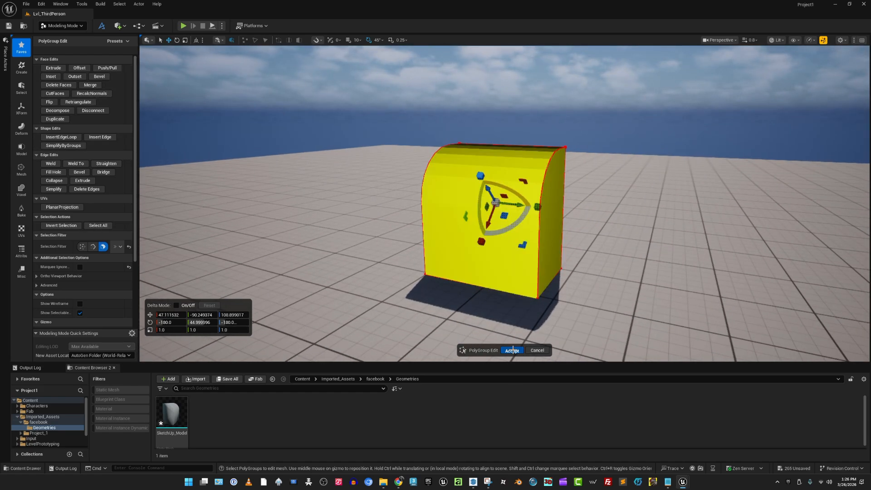
click(513, 350)
right_drag(505, 272, 488, 237)
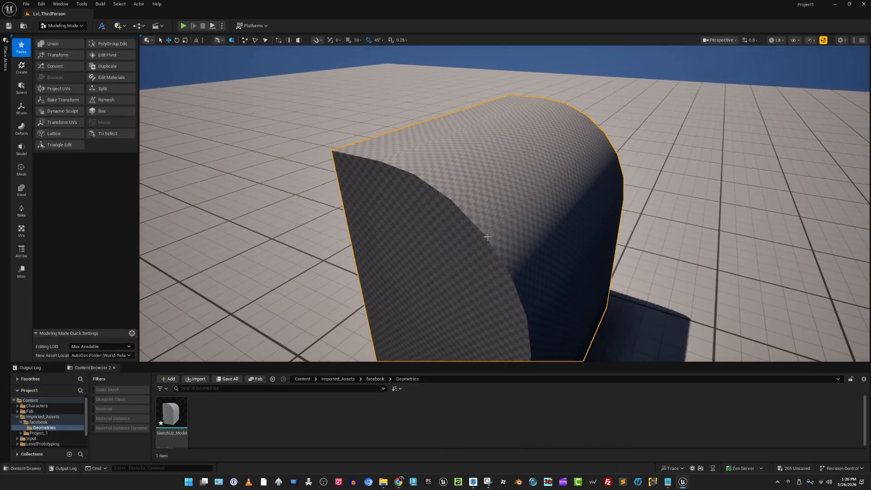
Open the Paint PolyGroups tool and paint the whole flat end face with group 42
click(21, 231)
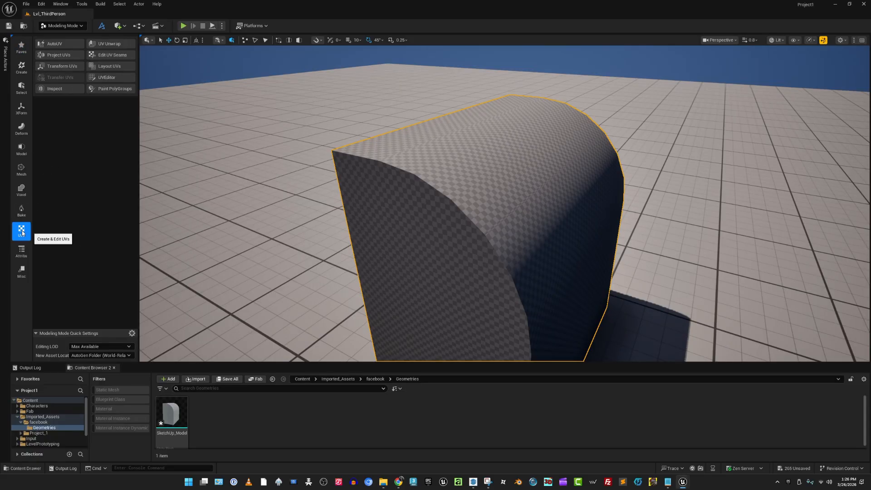
click(109, 89)
right_drag(470, 204, 540, 177)
mouse_move(547, 181)
mouse_down()
mouse_move(561, 164)
mouse_move(537, 120)
mouse_up()
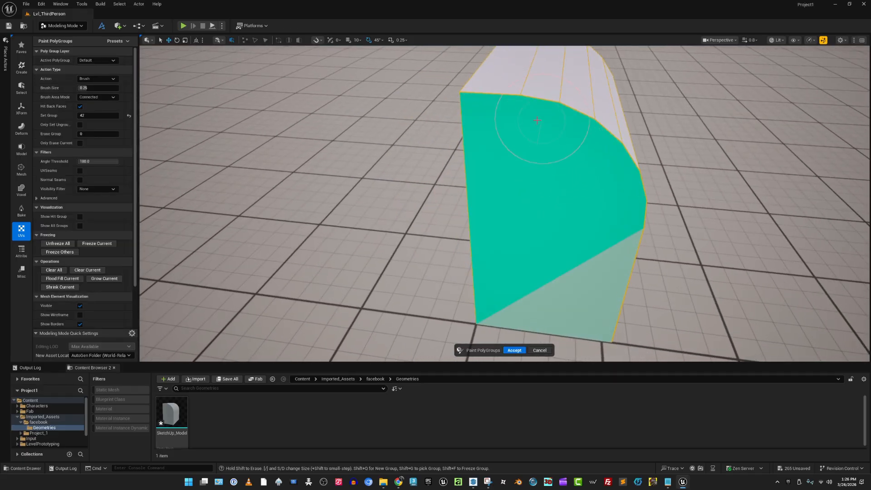
drag(564, 168, 609, 283)
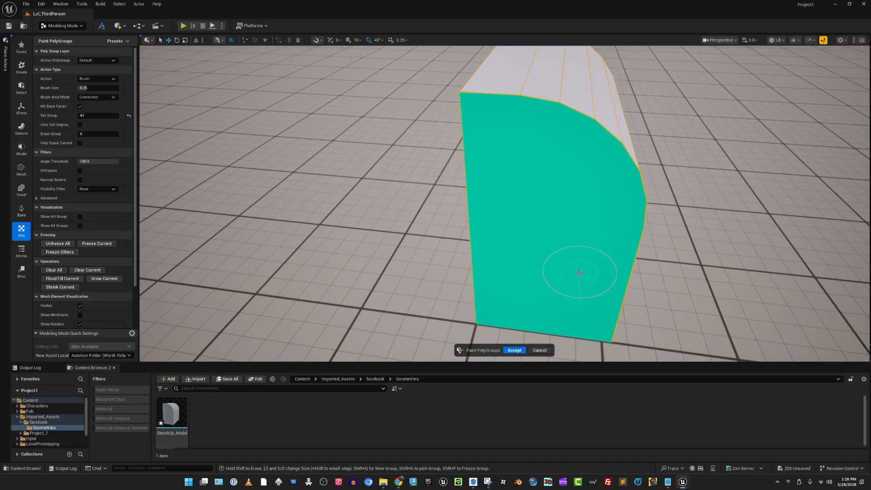
Paint the curved top and adjoining side with group 43, and the opposite end face with group 44
right_drag(601, 224, 586, 147)
mouse_move(549, 124)
mouse_down()
mouse_move(525, 125)
mouse_move(580, 222)
mouse_move(581, 271)
mouse_up()
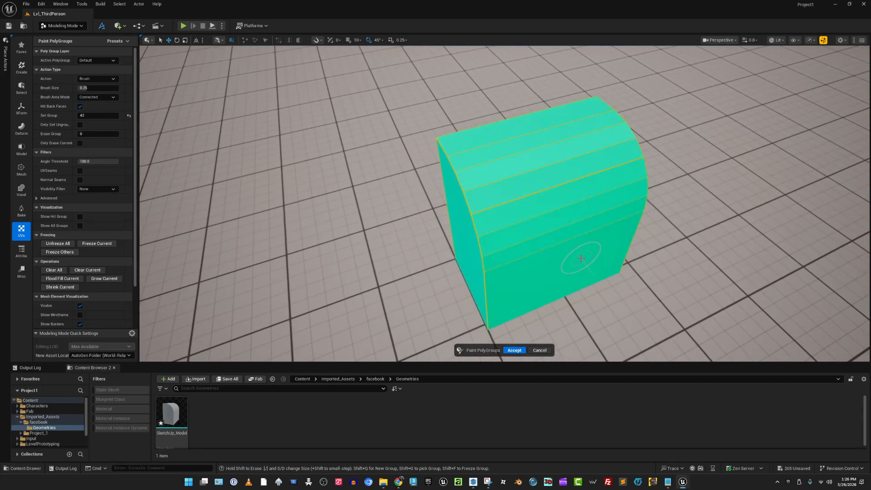
right_drag(581, 258, 582, 254)
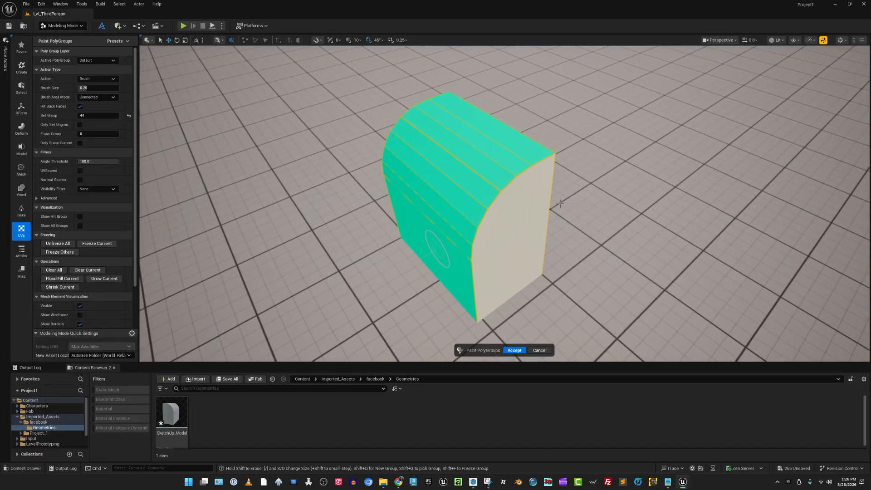
mouse_move(560, 204)
mouse_down()
mouse_move(522, 183)
mouse_move(535, 212)
mouse_up()
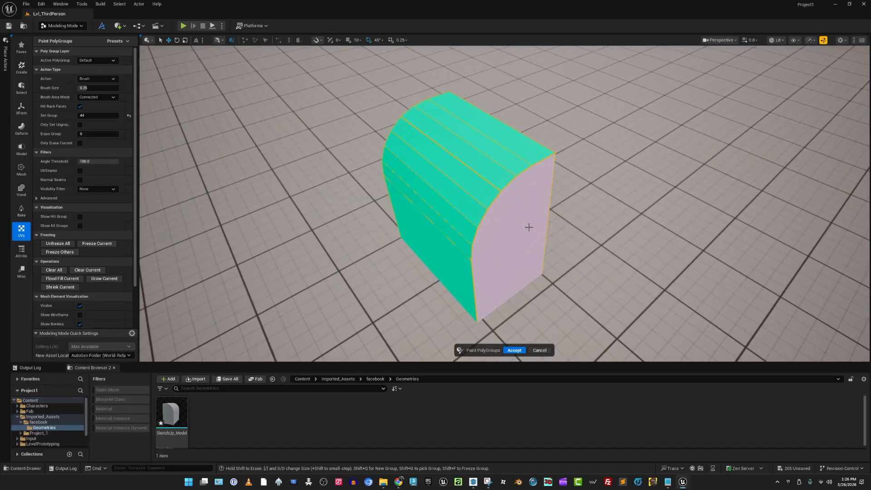
Paint the flat rectangular back face with group 45
right_drag(529, 227, 454, 227)
key(d)
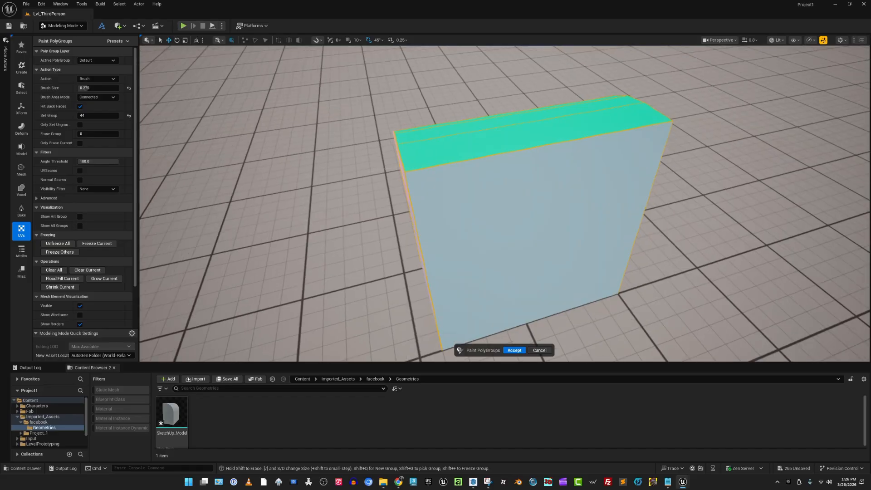
right_drag(597, 221, 599, 222)
mouse_move(626, 212)
mouse_down()
mouse_move(527, 182)
mouse_move(505, 245)
mouse_up()
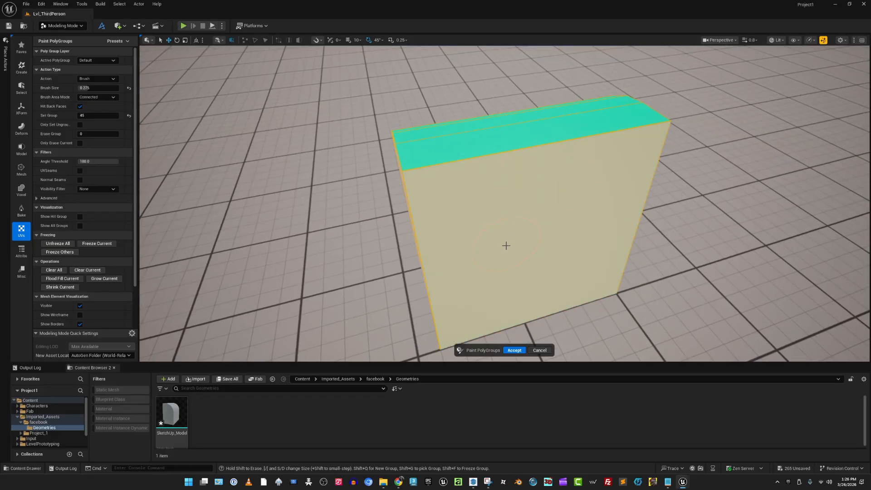
Paint the block's bottom face with a new polygroup and accept the polygroup painting
right_drag(505, 245, 532, 228)
key(shift+q)
mouse_move(511, 225)
mouse_down()
mouse_move(471, 213)
mouse_move(437, 171)
mouse_up()
drag(475, 231, 498, 276)
mouse_move(498, 276)
right_down()
mouse_move(522, 268)
mouse_move(526, 200)
mouse_move(490, 272)
right_up()
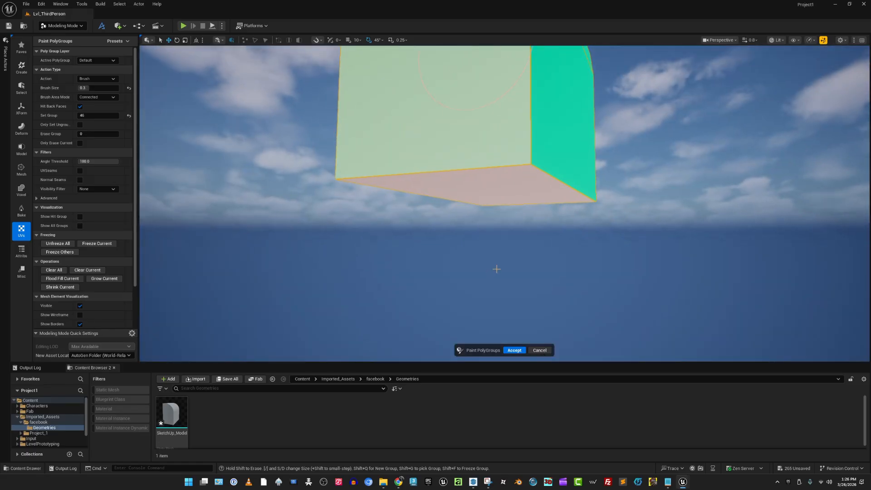
click(520, 353)
mouse_move(522, 320)
right_down()
mouse_move(522, 341)
mouse_move(499, 359)
mouse_move(521, 241)
right_up()
Reopen PolyGroup Edit and select the end face and the curved surface to check their grouping
click(21, 48)
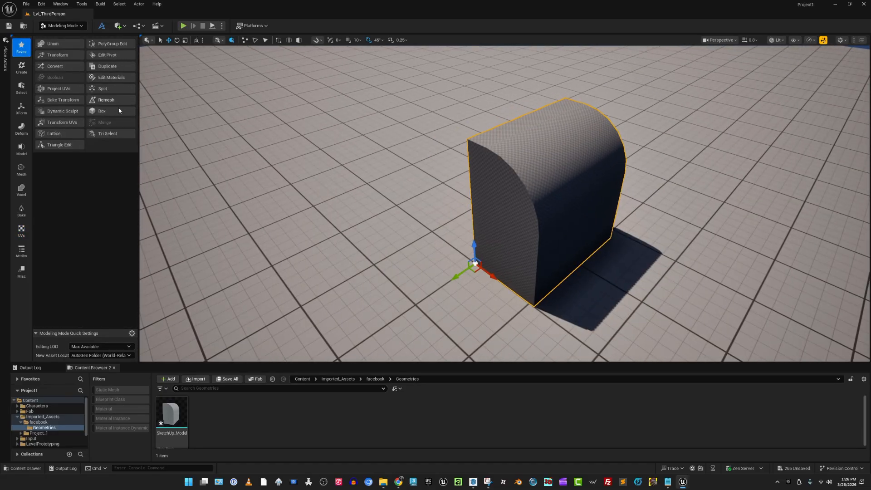
click(111, 45)
click(502, 195)
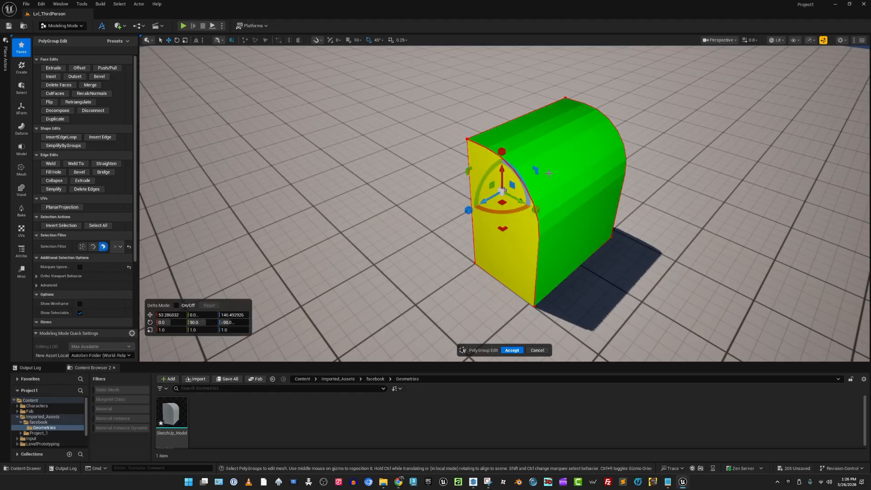
click(567, 177)
right_drag(568, 177, 683, 141)
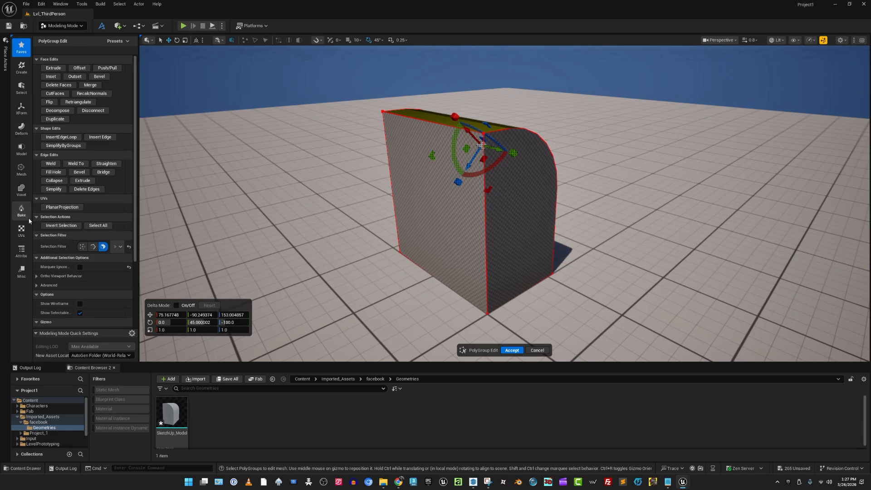
Limit the selection to edges and select the curved border edges at both ends of the block
right_drag(395, 136, 381, 200)
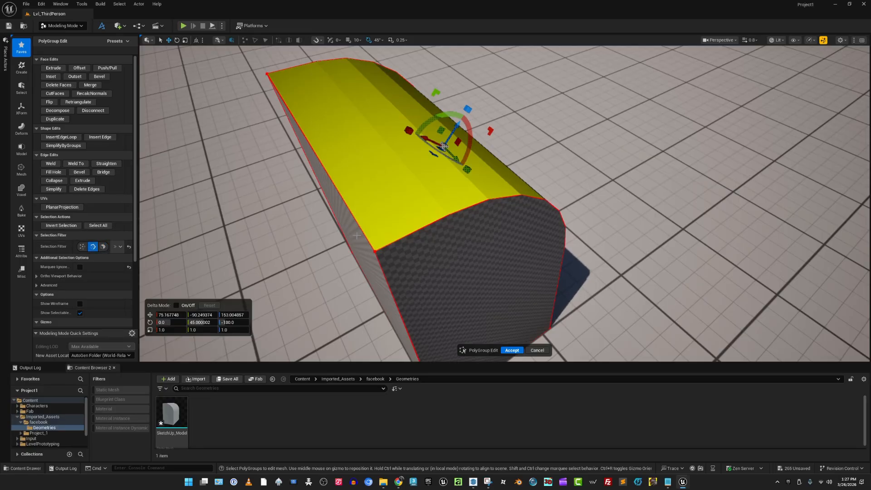
click(400, 237)
right_drag(400, 238, 486, 186)
shift+click(466, 177)
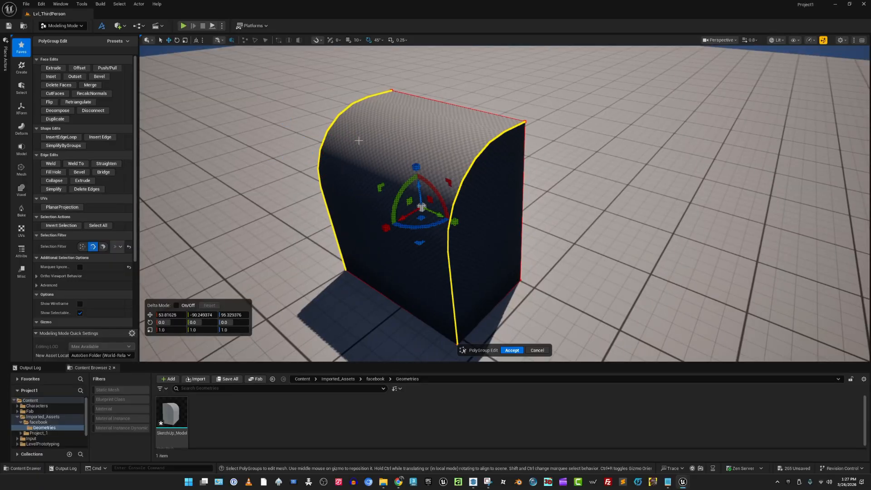
Bevel the selected curved border edges with a distance of about 2.02 and 6 subdivisions, and accept the bevel
click(99, 76)
right_drag(317, 107, 232, 127)
scroll(267, 90, down, 2)
mouse_move(356, 138)
right_down()
mouse_move(335, 127)
mouse_move(356, 138)
right_up()
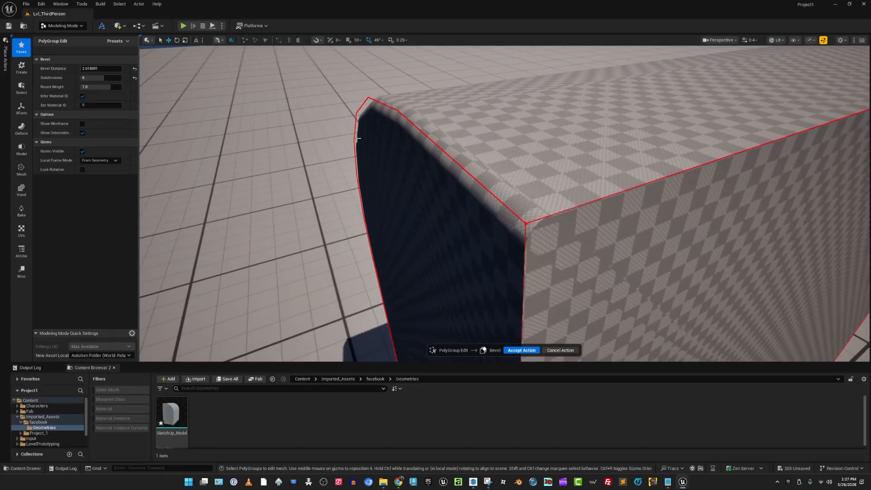
click(523, 350)
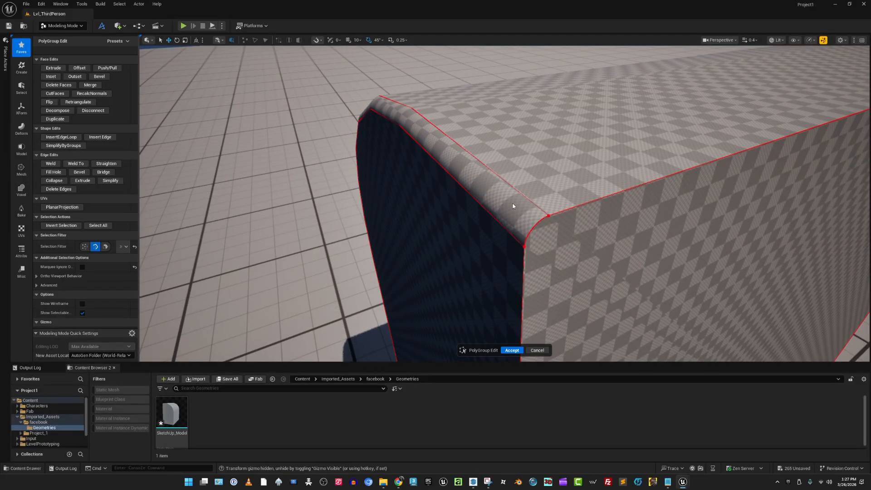
Limit the selection to faces and select the end face and the bevel strip to check the beveled groups
click(102, 246)
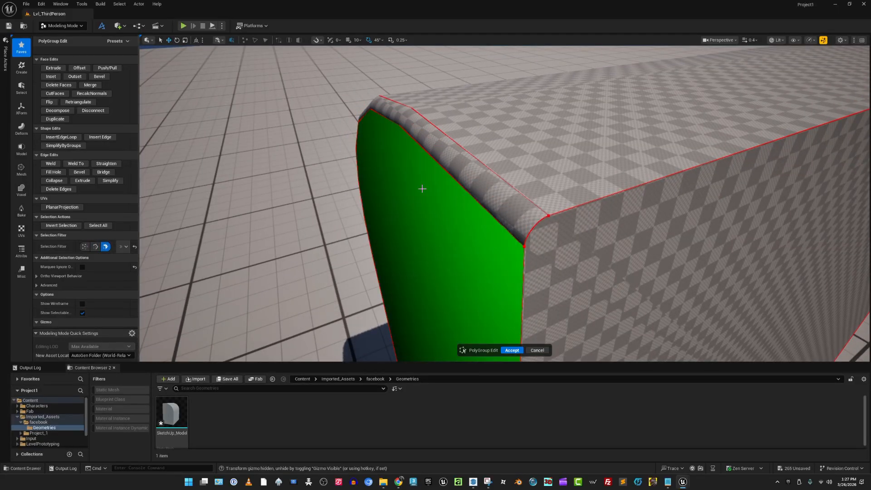
click(425, 192)
right_drag(426, 192, 567, 193)
click(394, 220)
scroll(395, 220, down, 1)
mouse_move(417, 142)
right_down()
mouse_move(417, 131)
mouse_move(394, 132)
mouse_move(416, 142)
right_up()
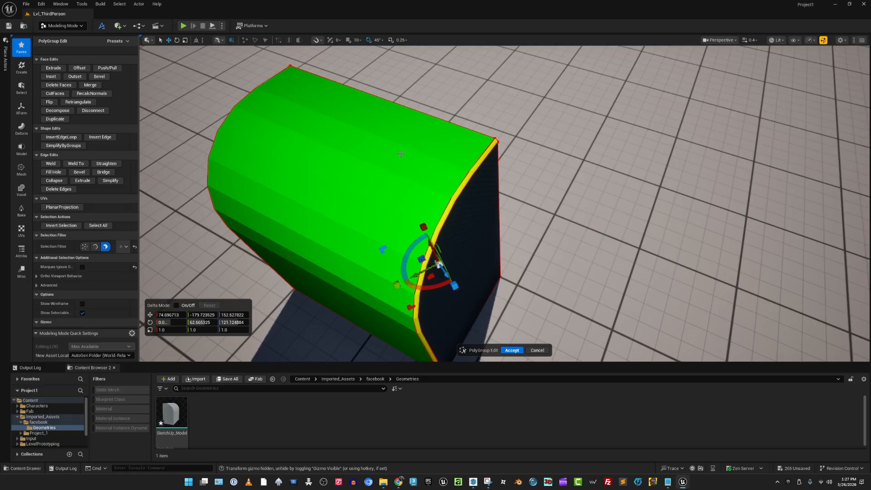
Select all faces of the block and accept the PolyGroup Edit changes
click(98, 226)
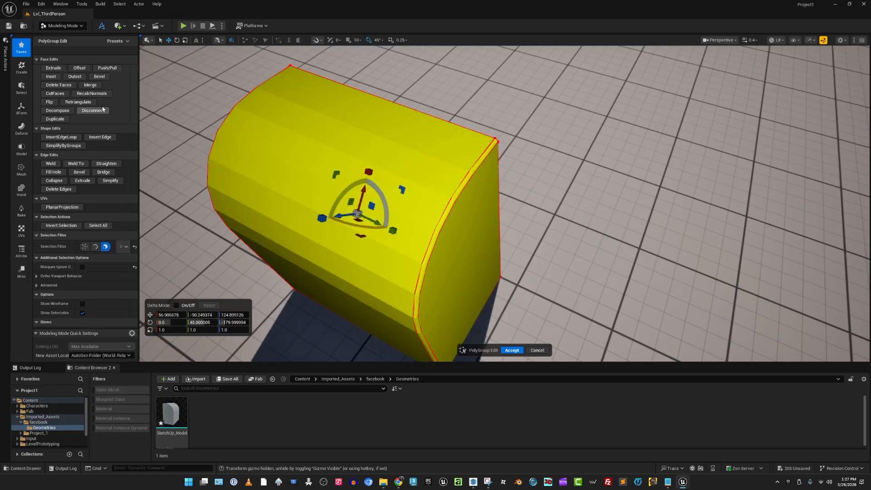
click(510, 350)
alt+drag(511, 272, 631, 268)
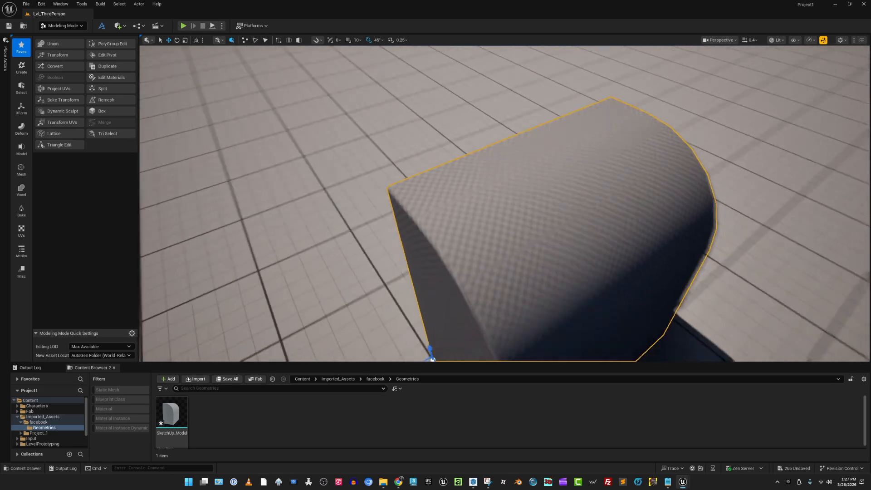
mouse_move(432, 253)
alt+mouse_down()
mouse_move(472, 227)
mouse_move(431, 253)
alt+mouse_up()
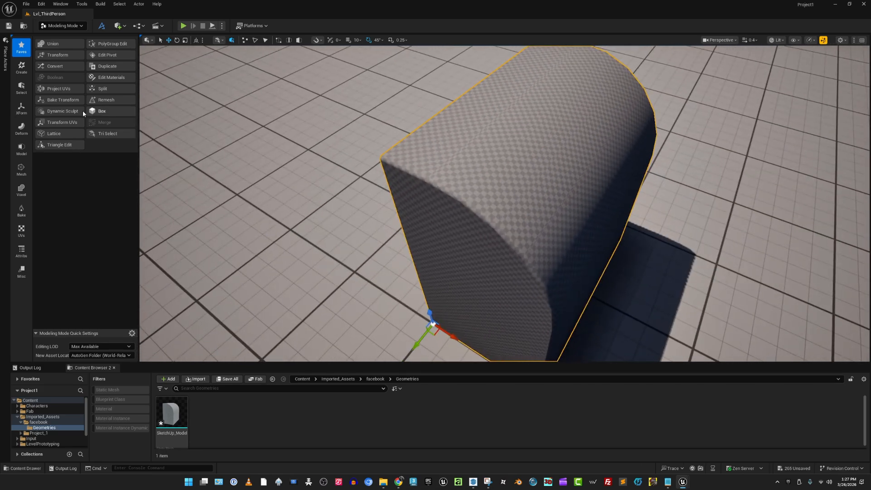
Reopen PolyGroup Edit, merge one end face, the curved surface and the bevel strip between them into a single face, and accept the edit
click(99, 44)
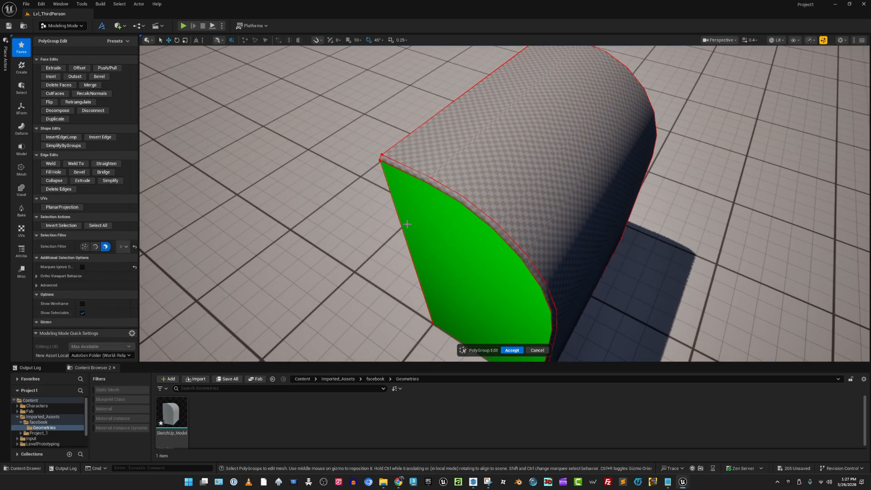
click(449, 245)
shift+click(460, 172)
alt+drag(460, 172, 507, 176)
shift+click(506, 175)
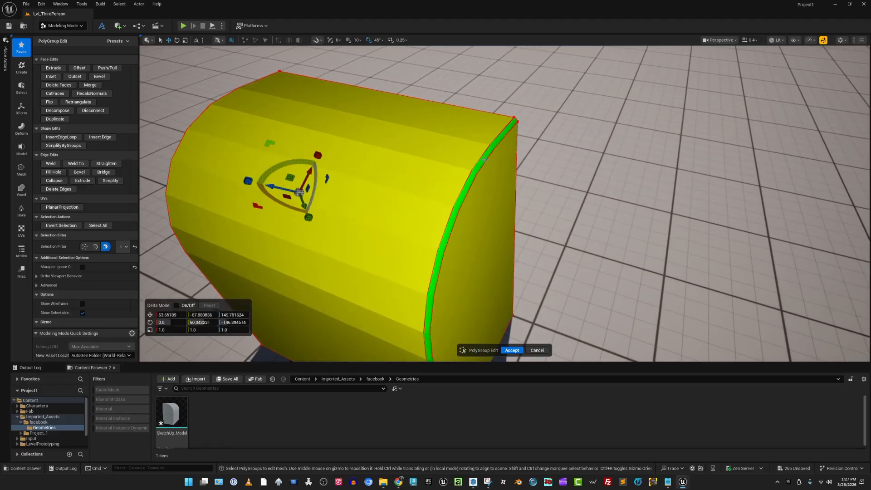
click(91, 86)
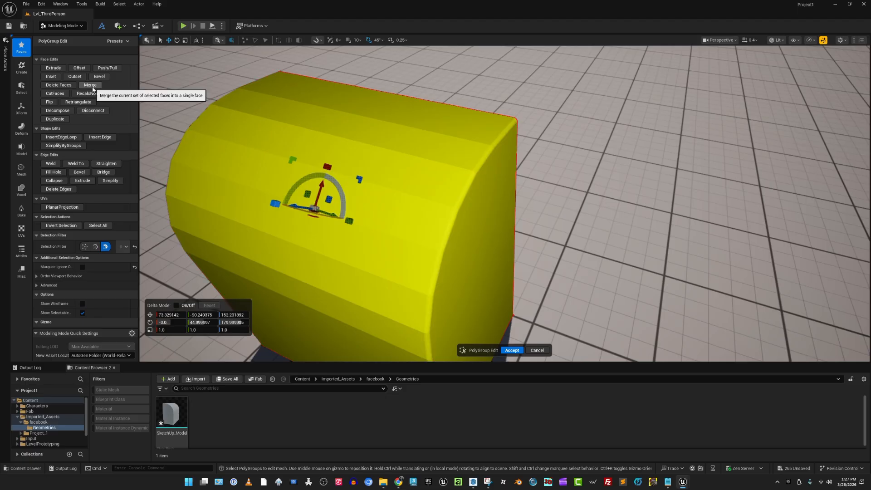
click(516, 351)
right_drag(505, 204, 681, 227)
scroll(527, 205, up, 1)
mouse_move(447, 215)
right_down()
mouse_move(435, 213)
mouse_move(447, 215)
right_up()
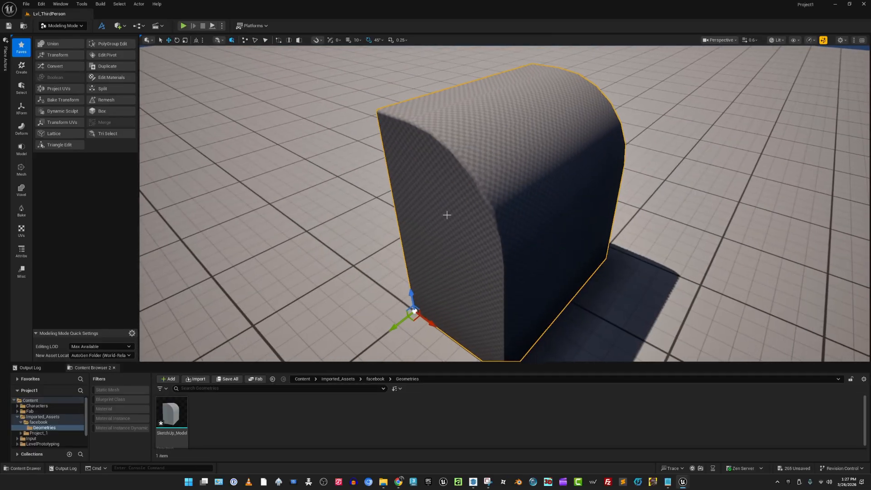
Reopen PolyGroup Edit and examine the merged face's extent and the bevel shading from all sides of the block
click(105, 78)
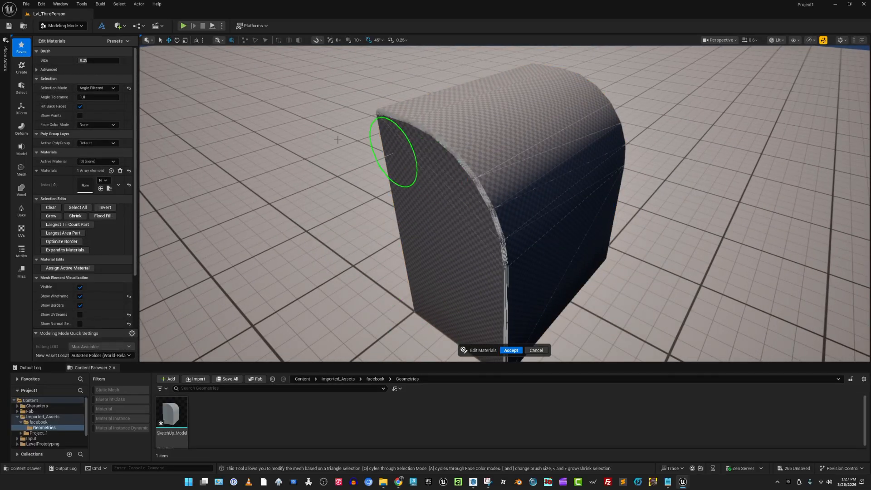
key(Escape)
click(128, 45)
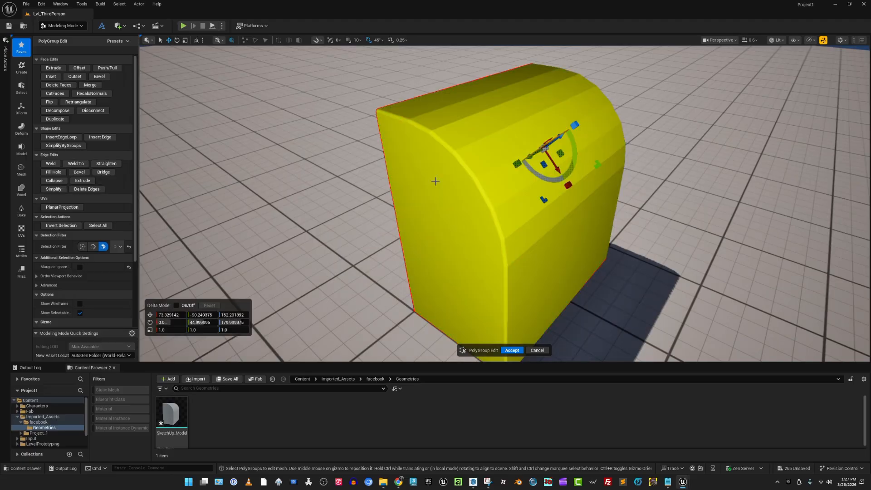
alt+drag(504, 203, 568, 177)
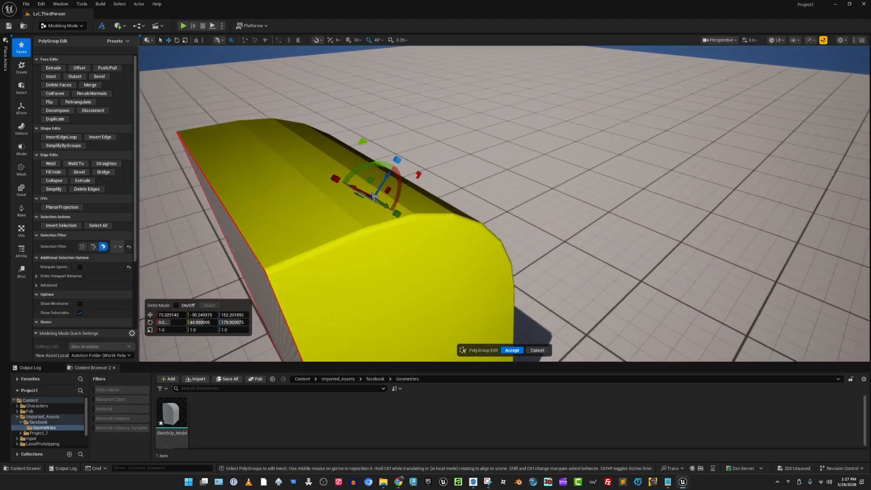
alt+drag(504, 203, 481, 226)
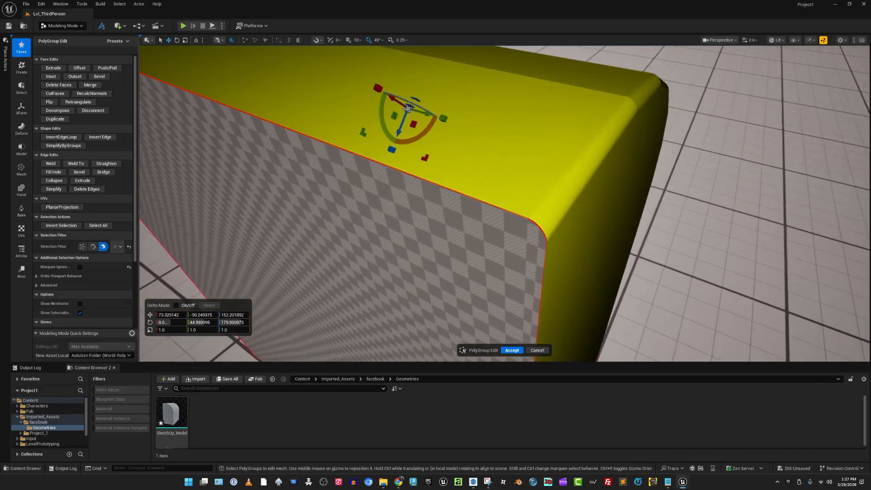
alt+drag(602, 183, 544, 183)
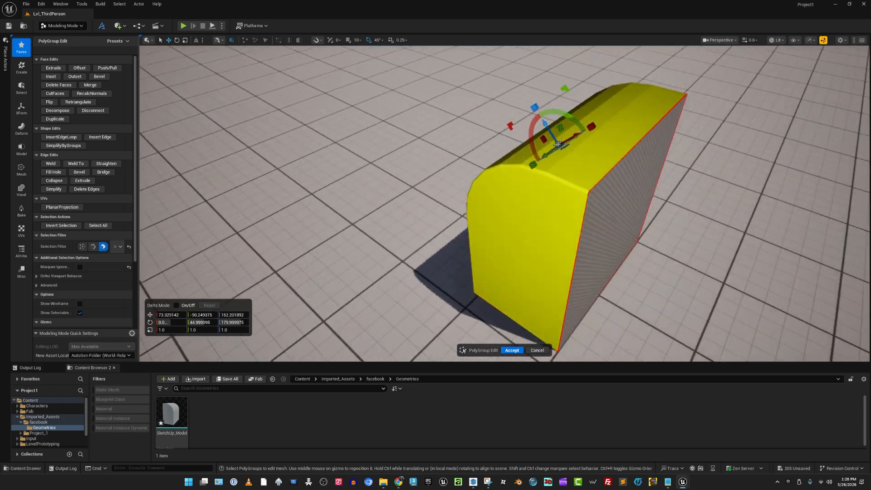
alt+drag(522, 219, 628, 276)
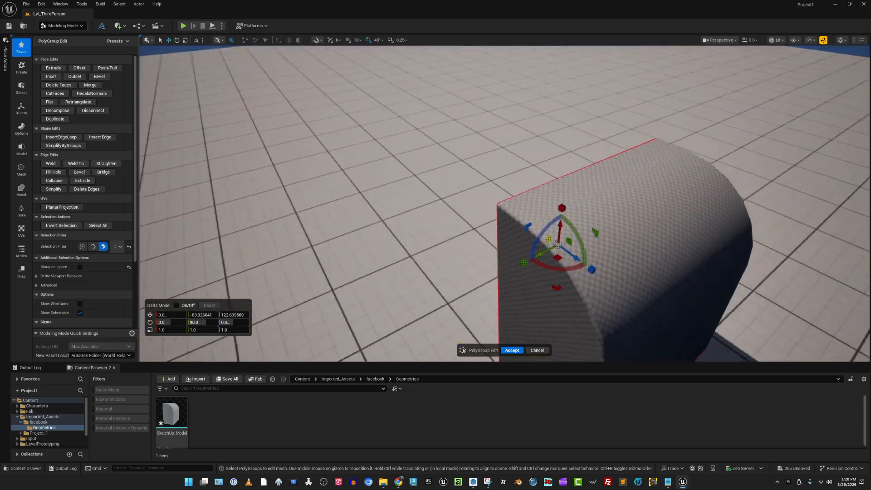